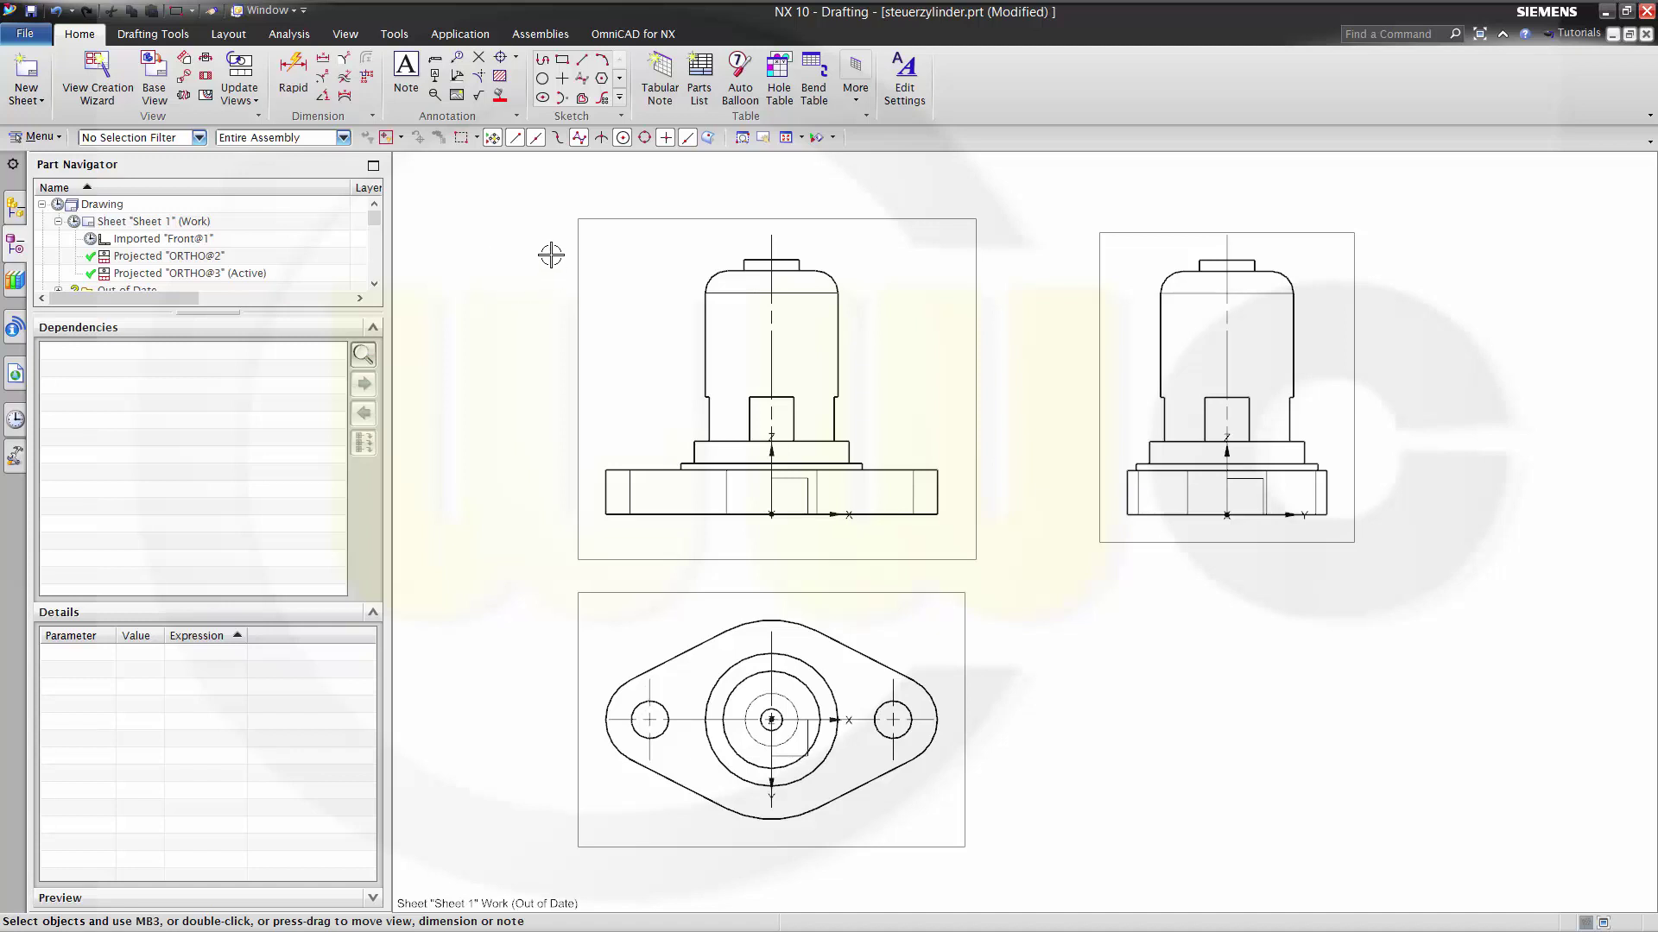
- Make the front view the active sketch view and sketch a rectangle from the datum origin enclosing the right half of the part
right_click(582, 259)
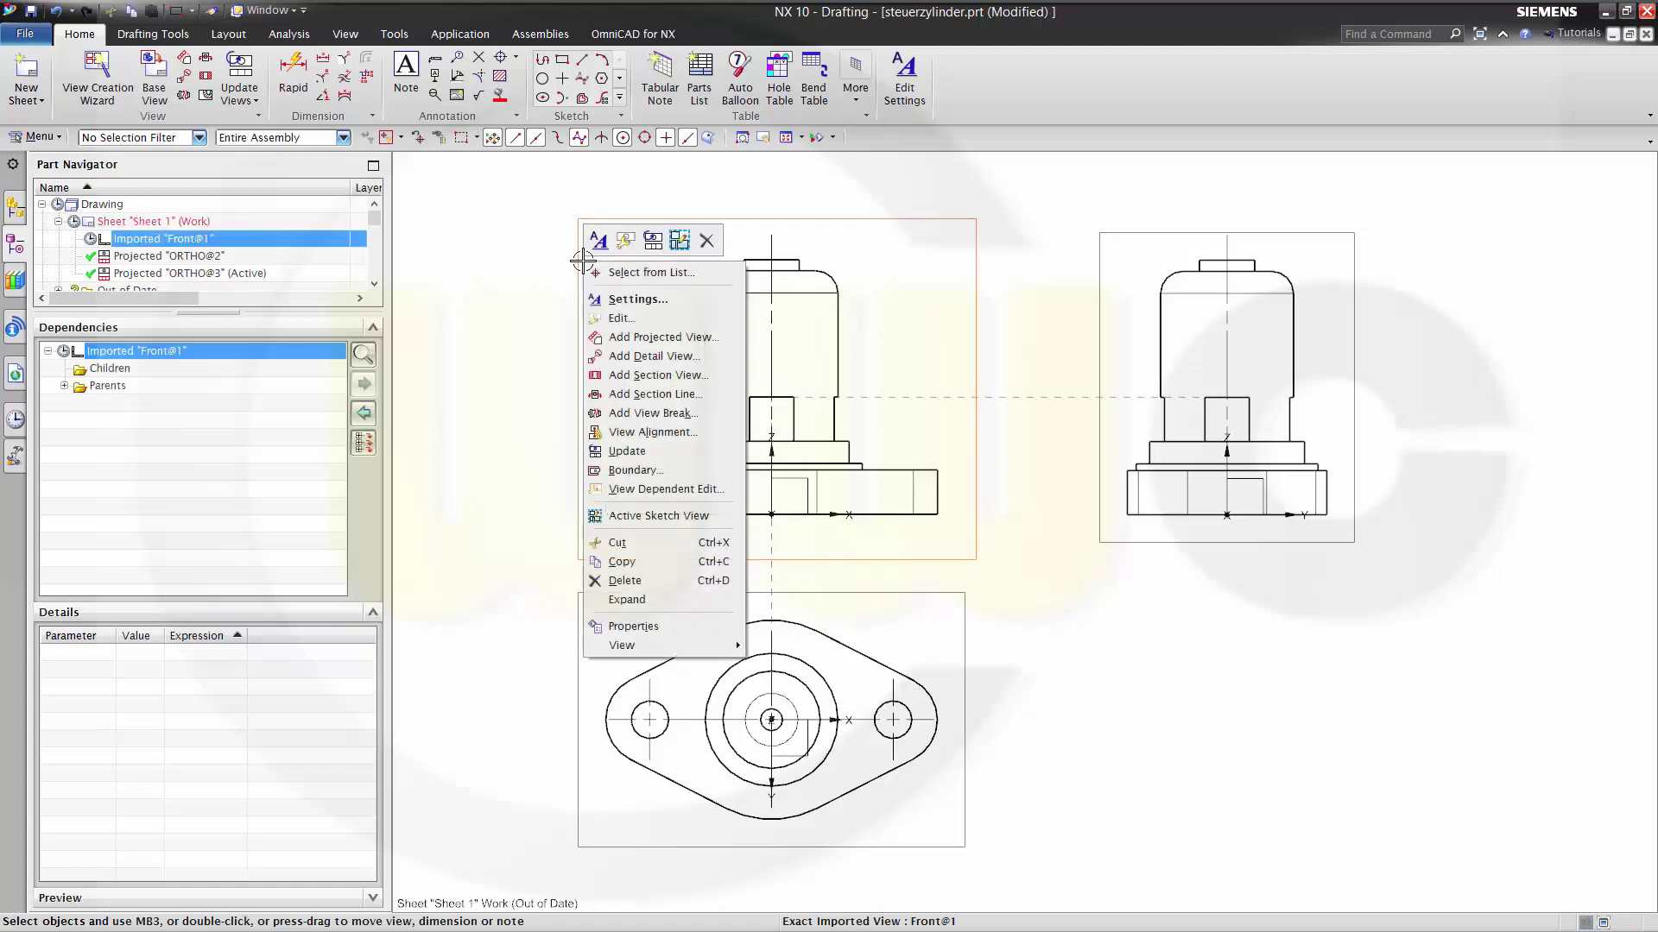
left_click(649, 515)
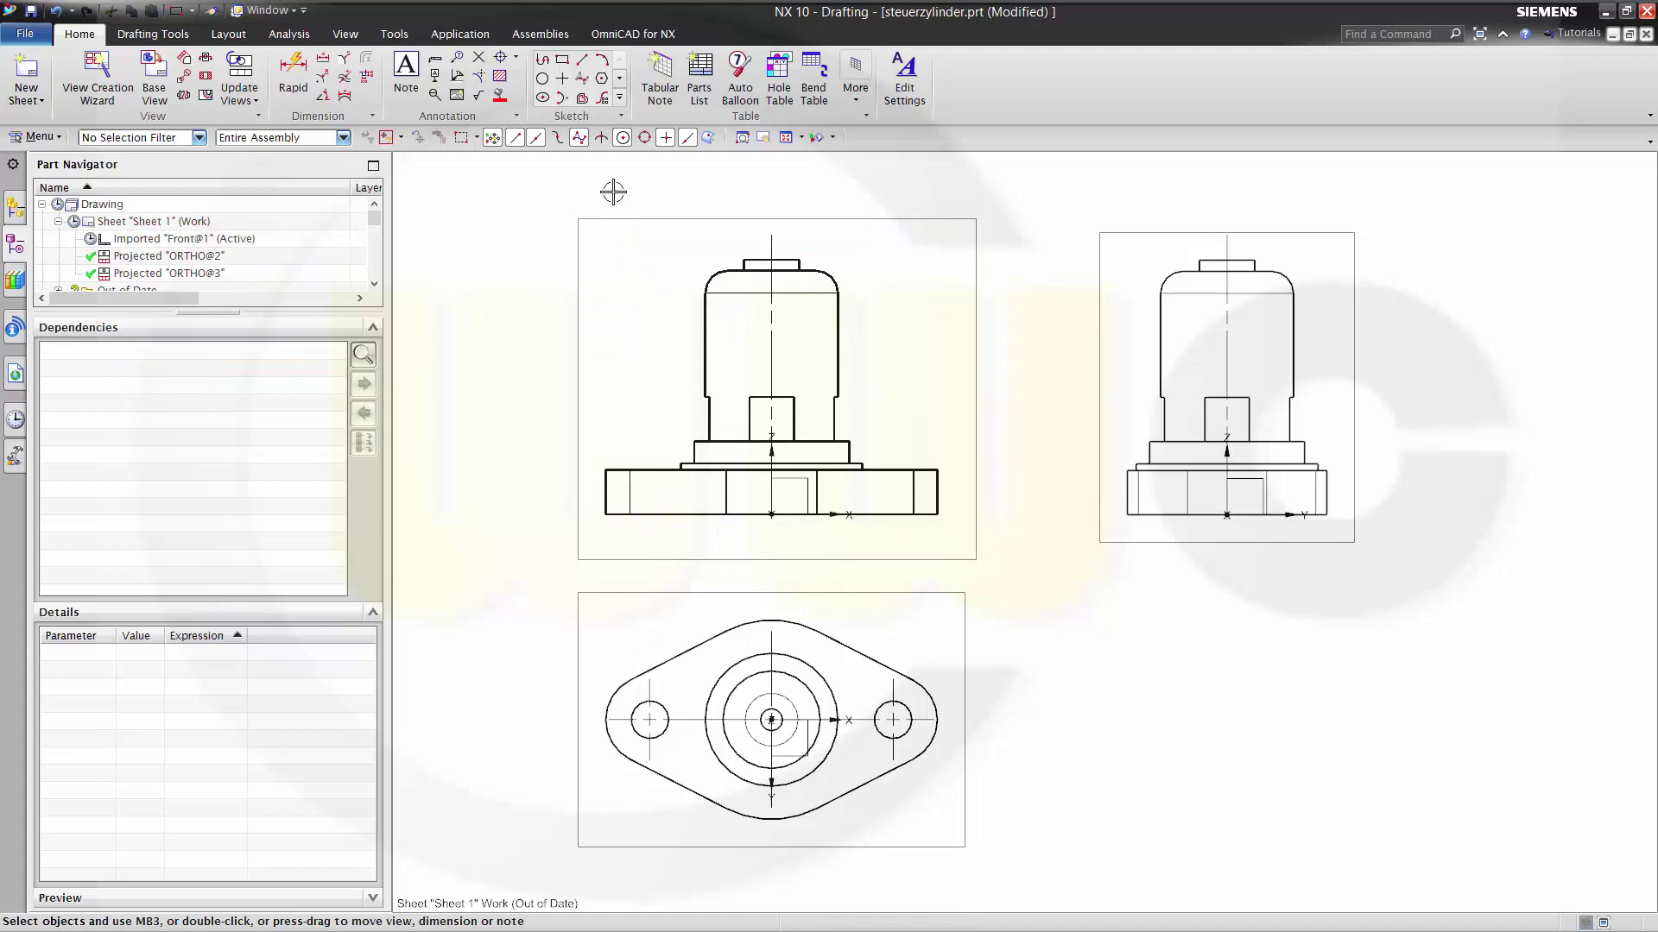
left_click(563, 61)
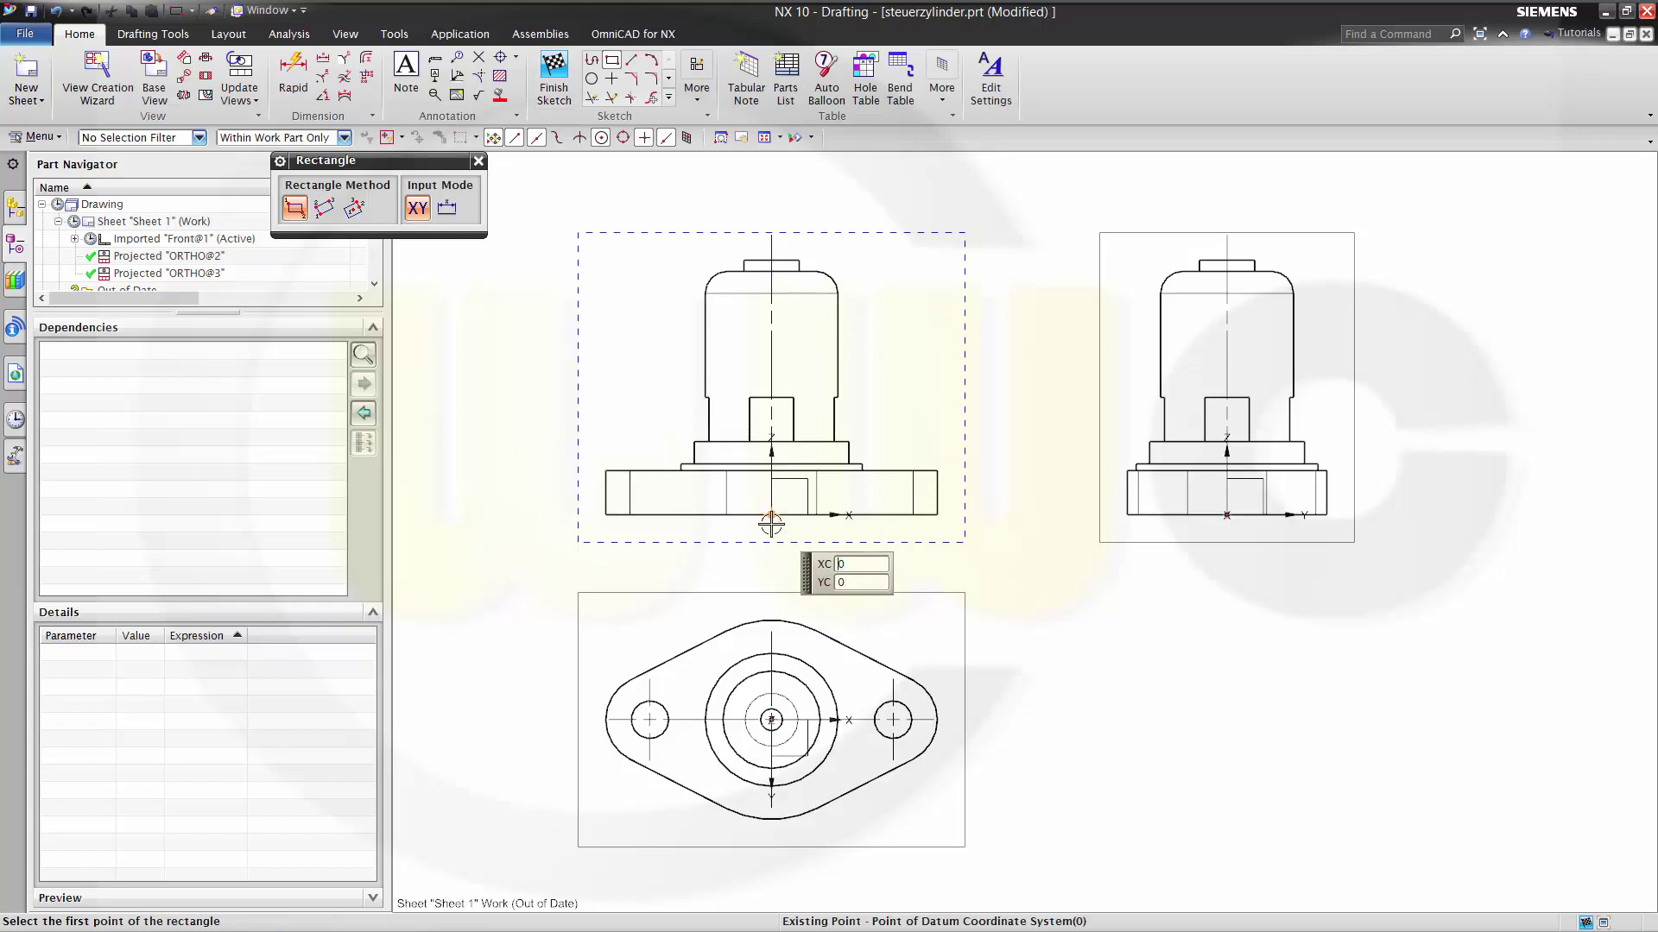
left_click(796, 536)
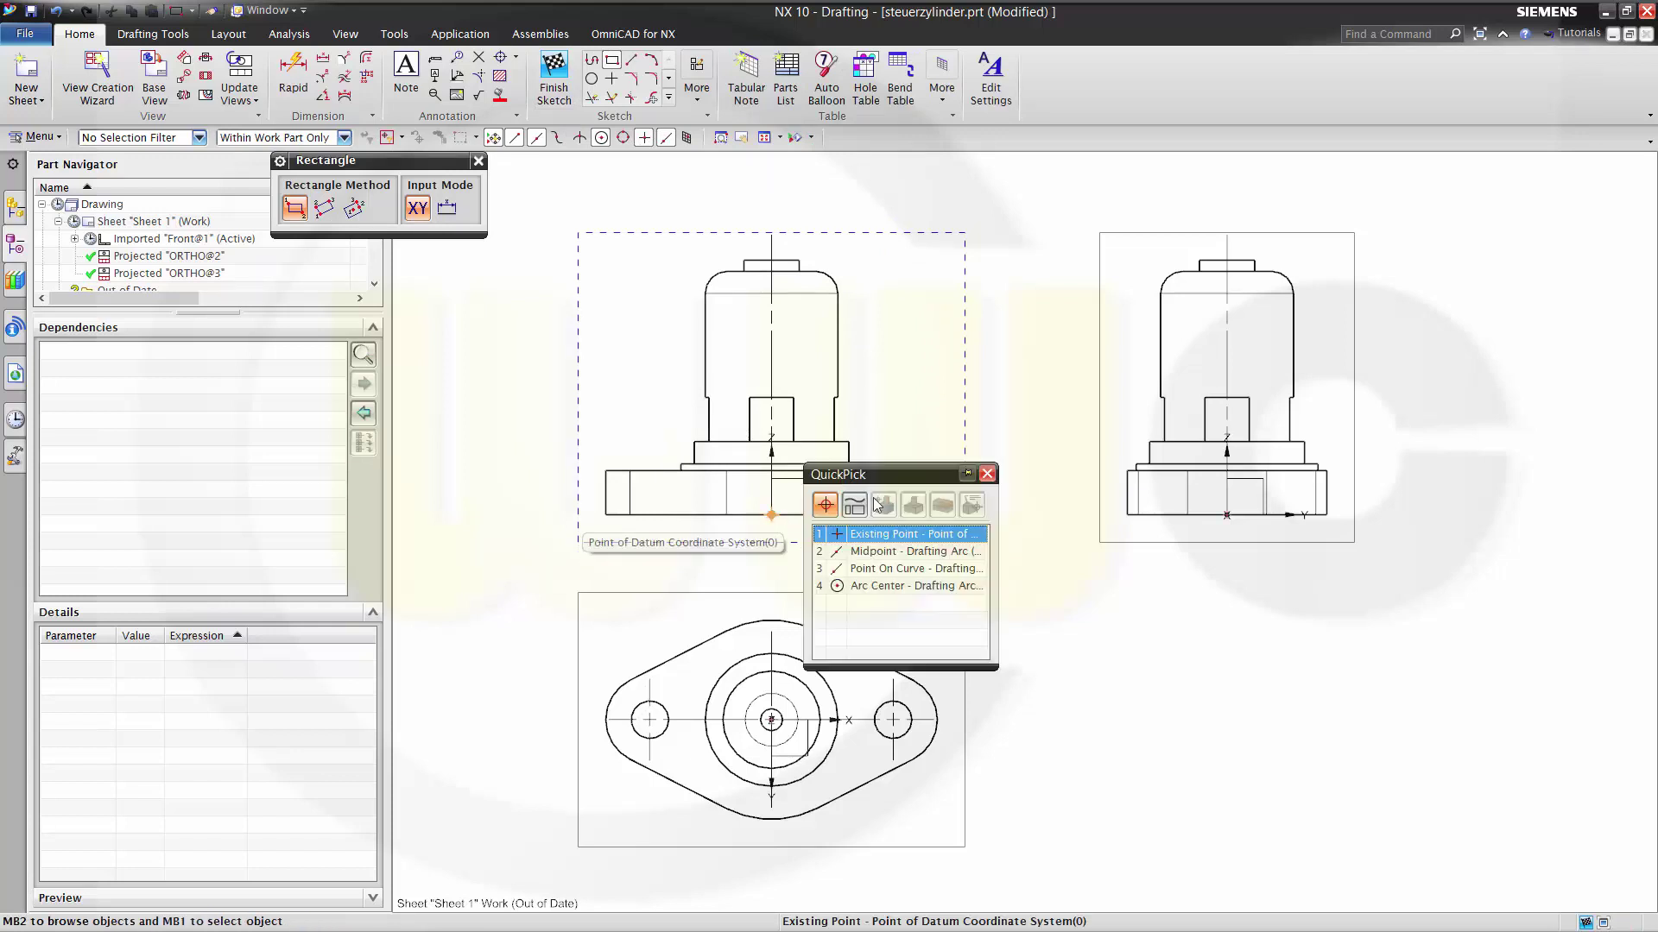
left_click(879, 535)
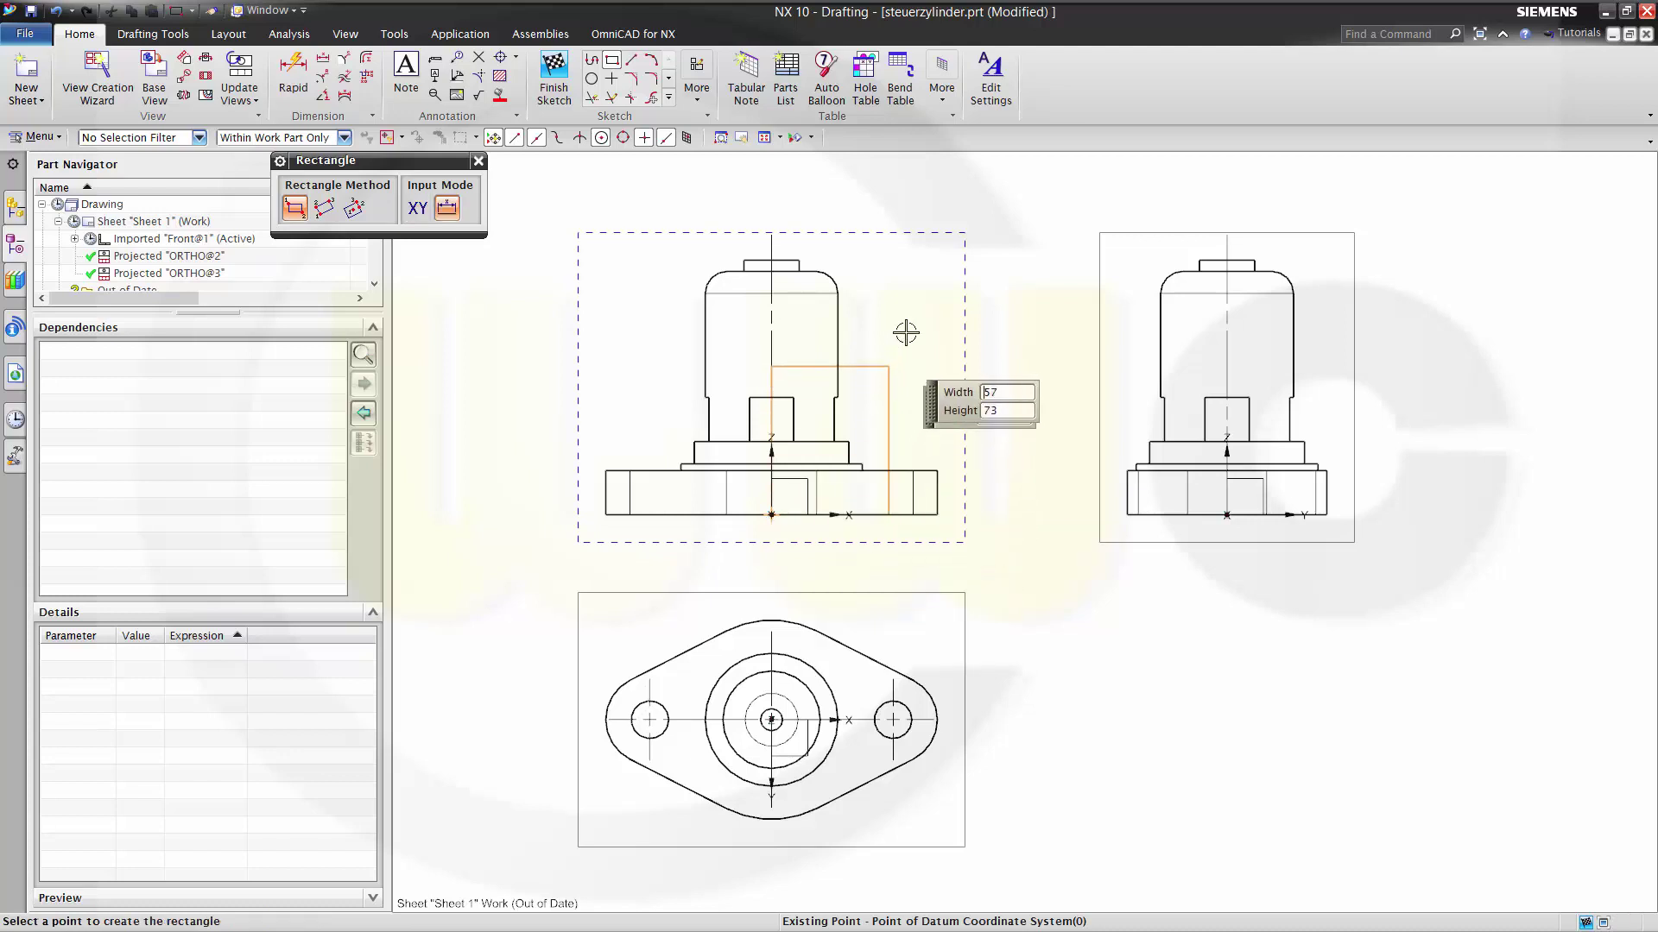
left_click(944, 247)
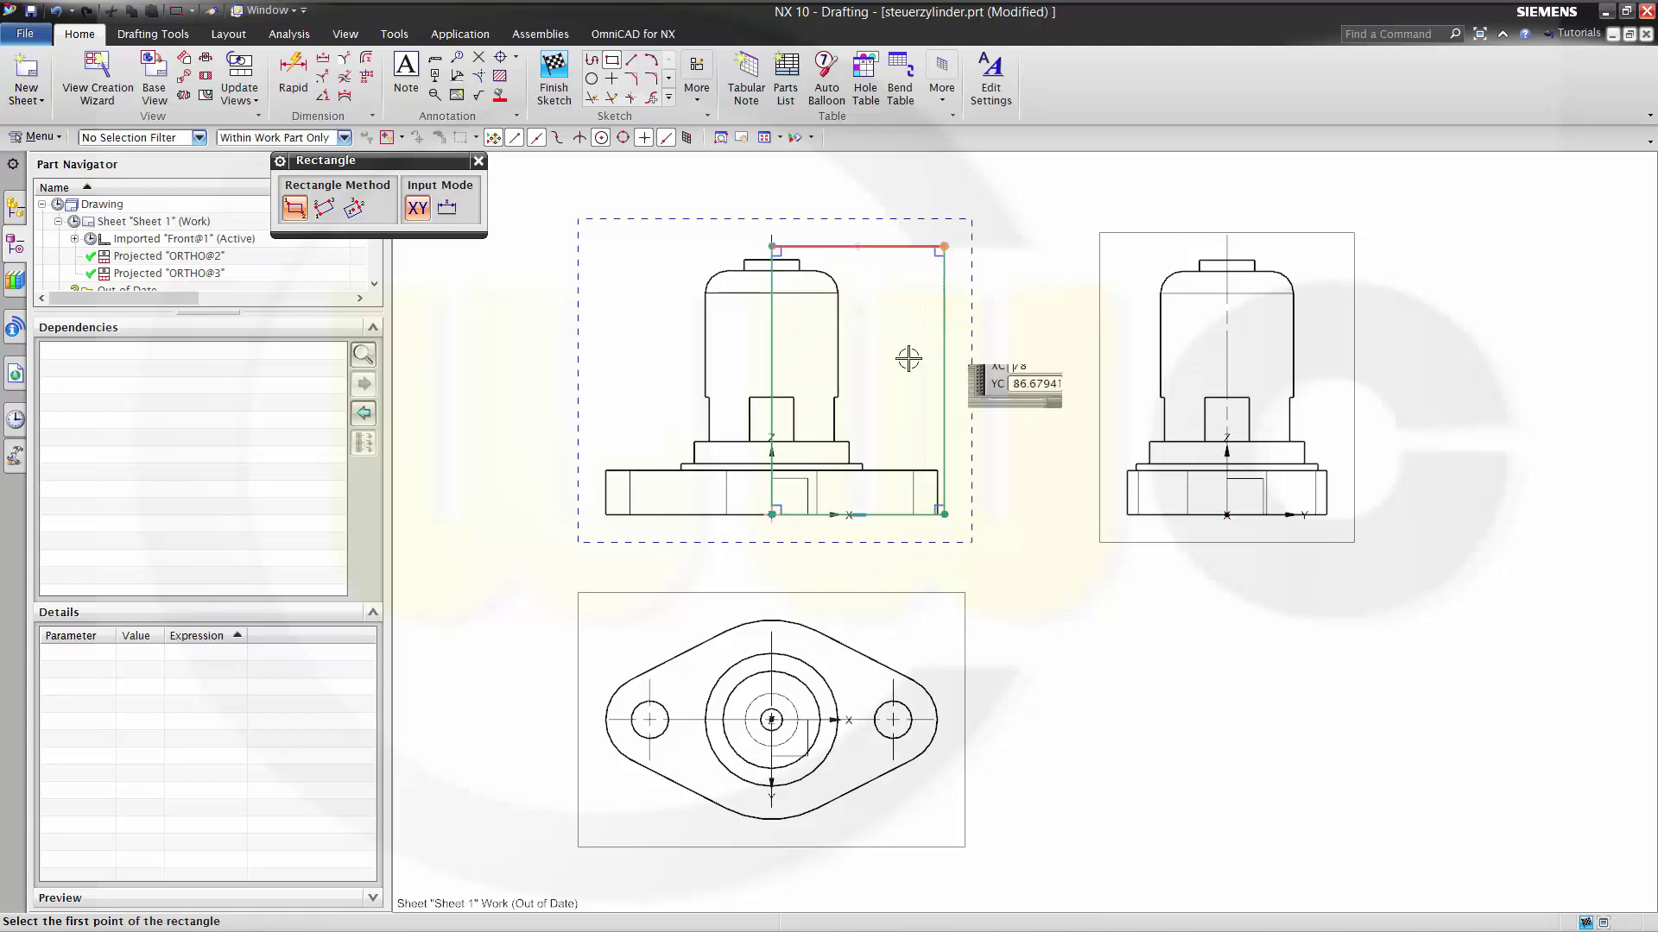
left_click(553, 78)
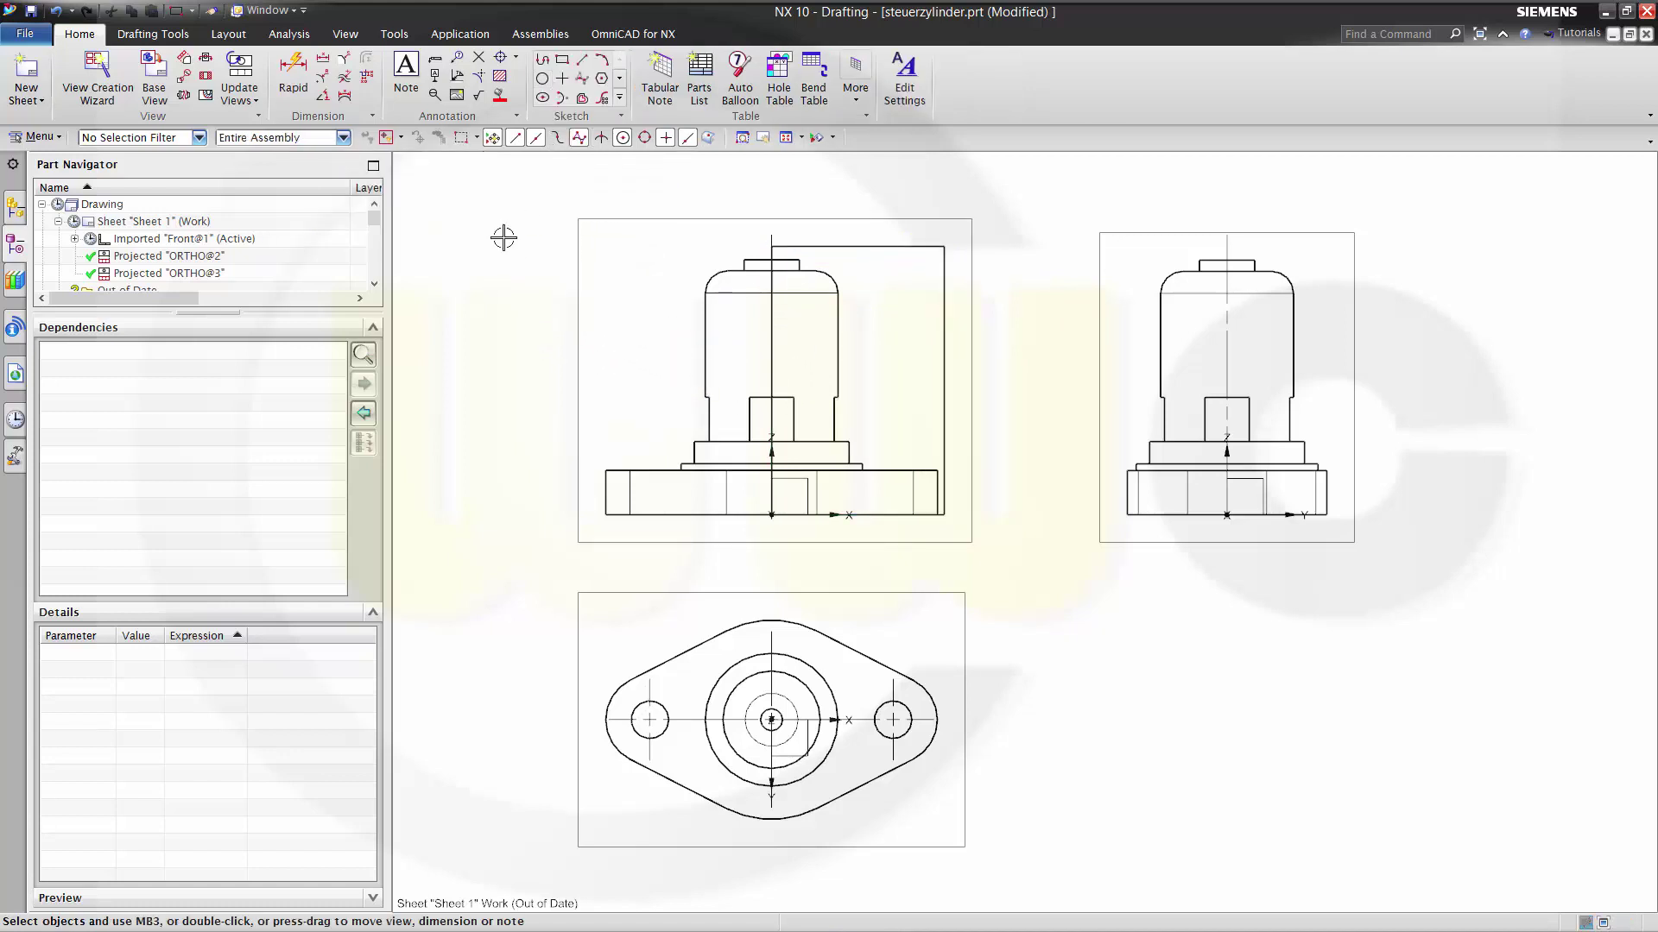
- Create a break-out section in the front view, based at the plan view's centre and bounded by the chained rectangle
left_click(205, 96)
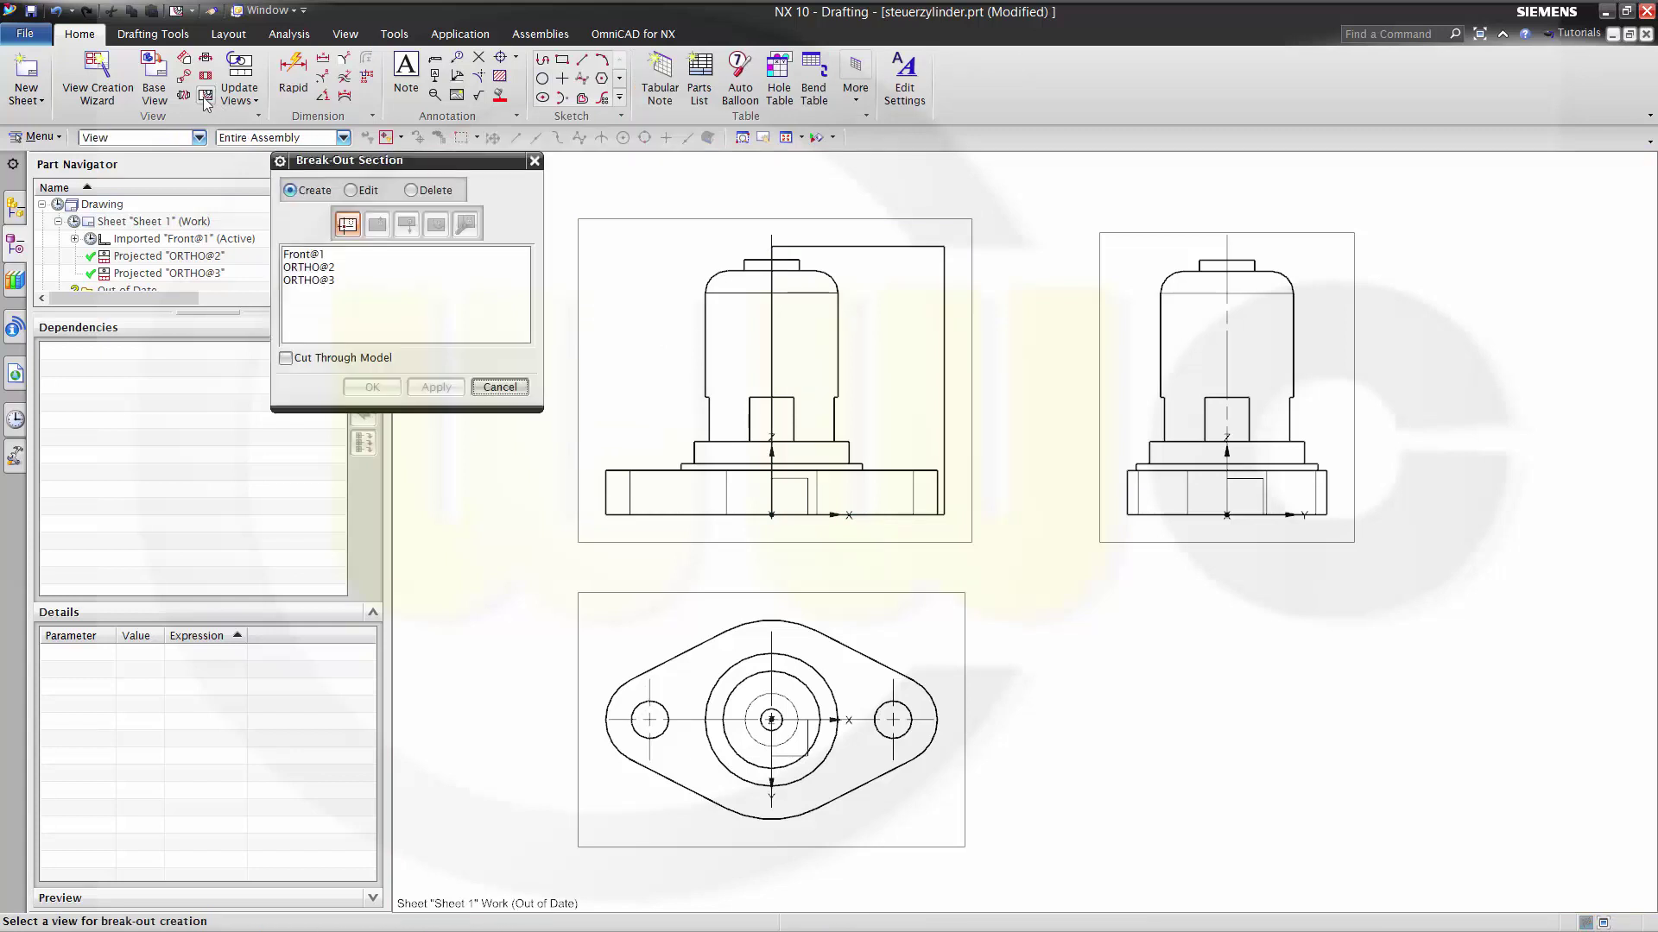
left_click(578, 262)
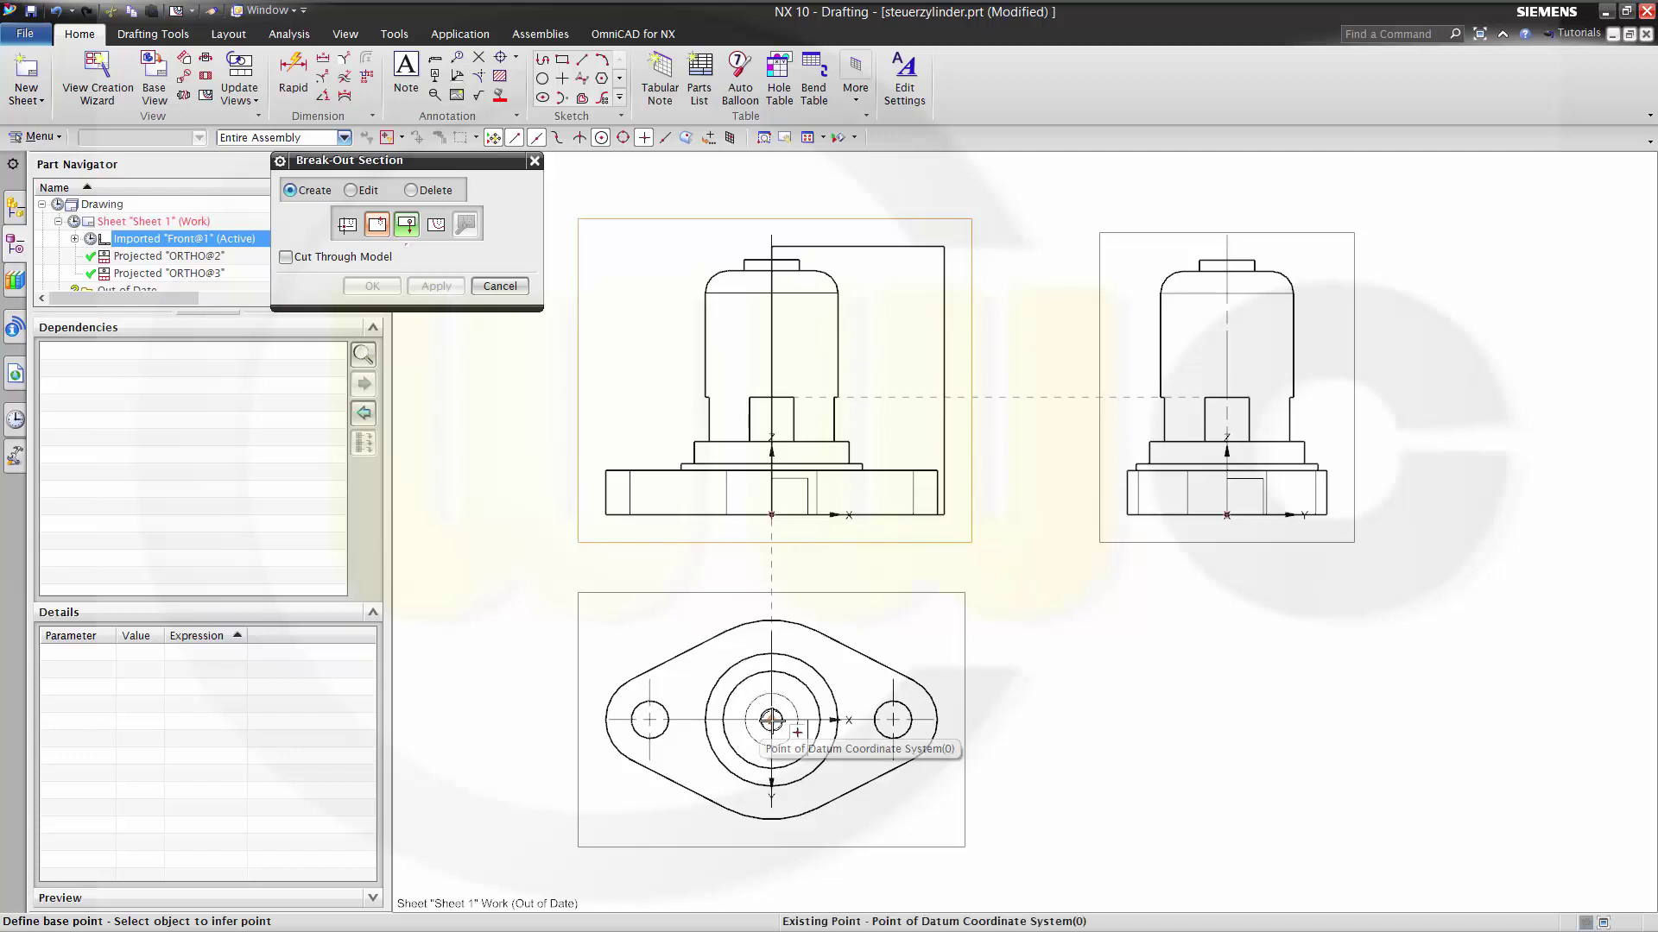
left_click(771, 719)
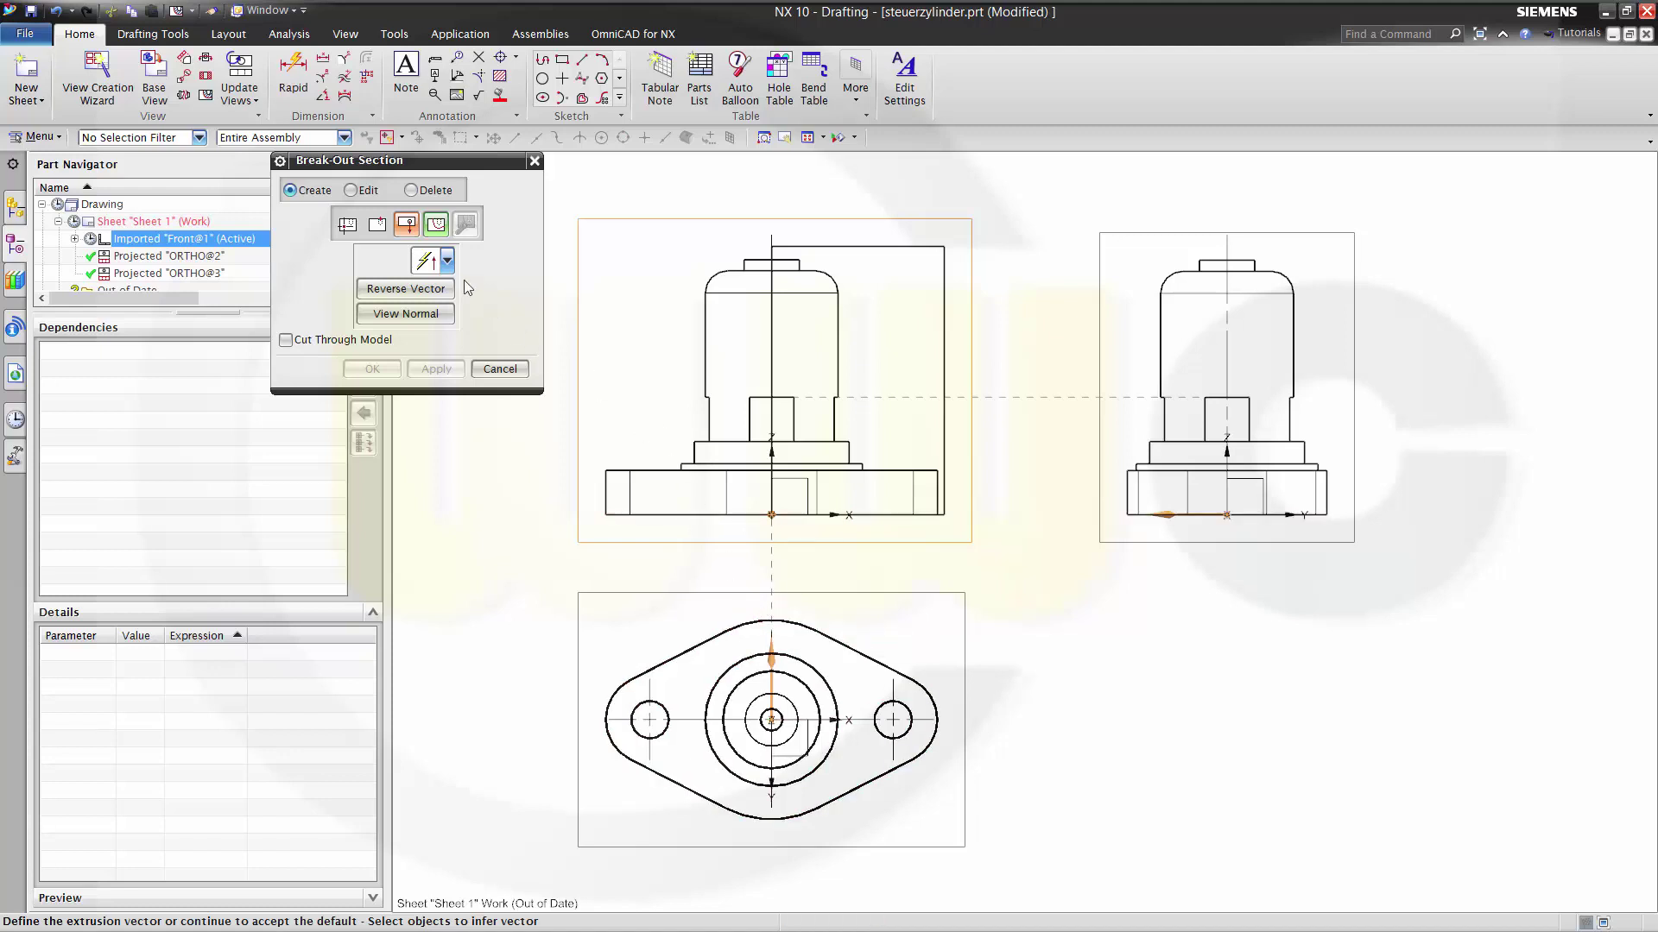
left_click(436, 225)
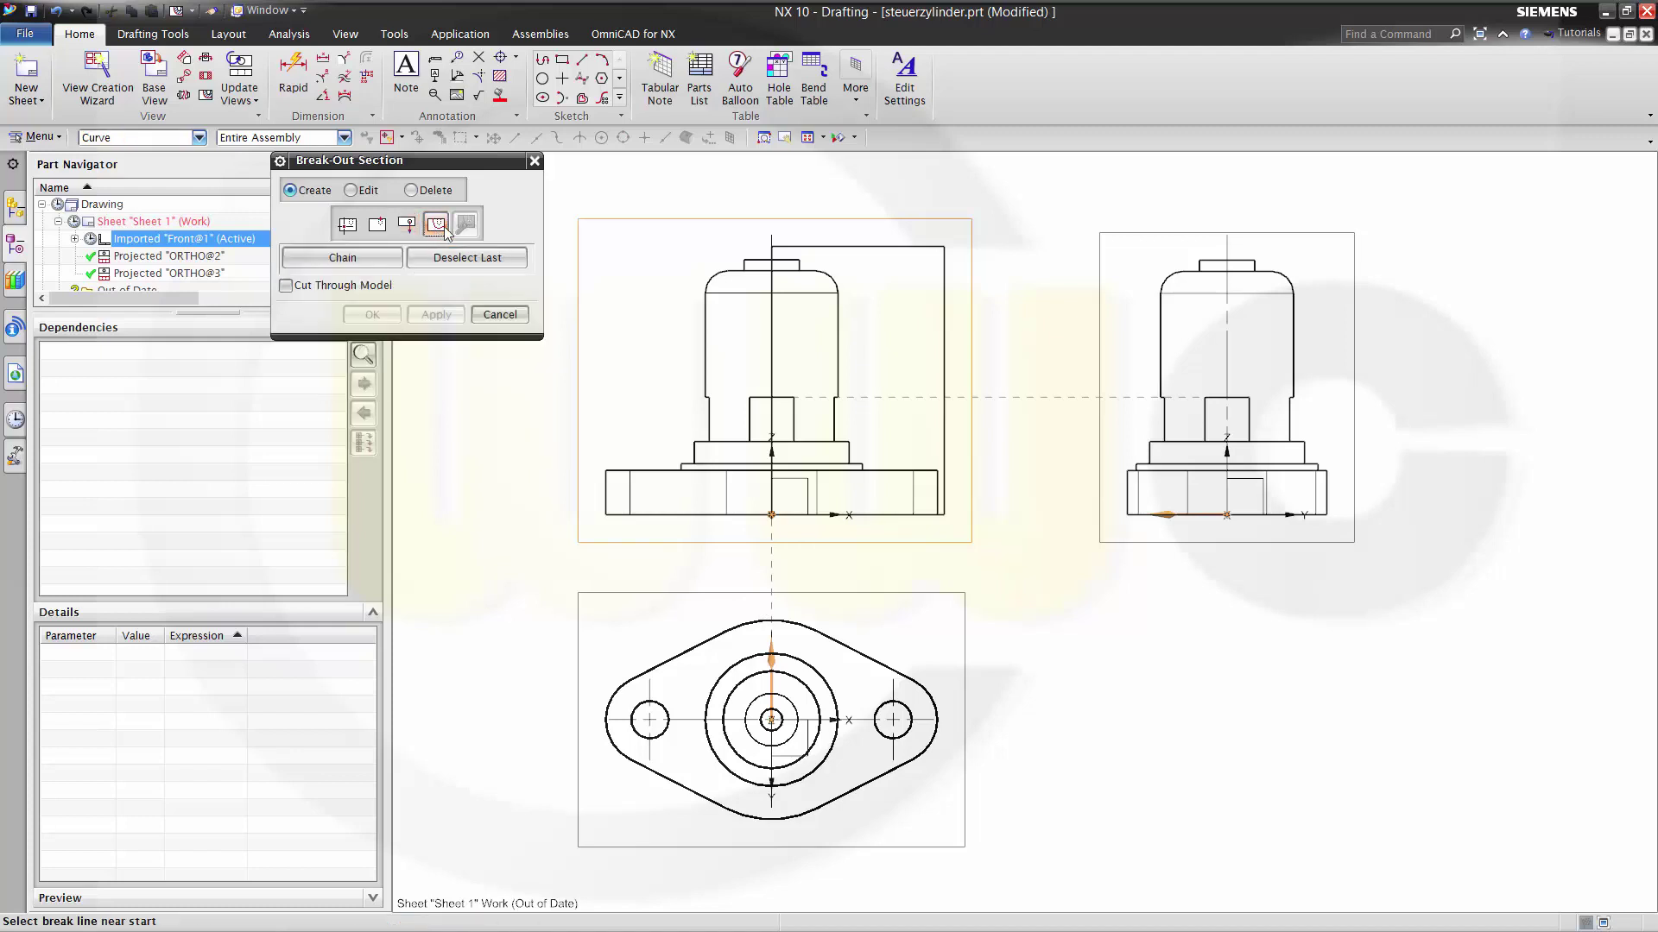
left_click(341, 257)
left_click(843, 249)
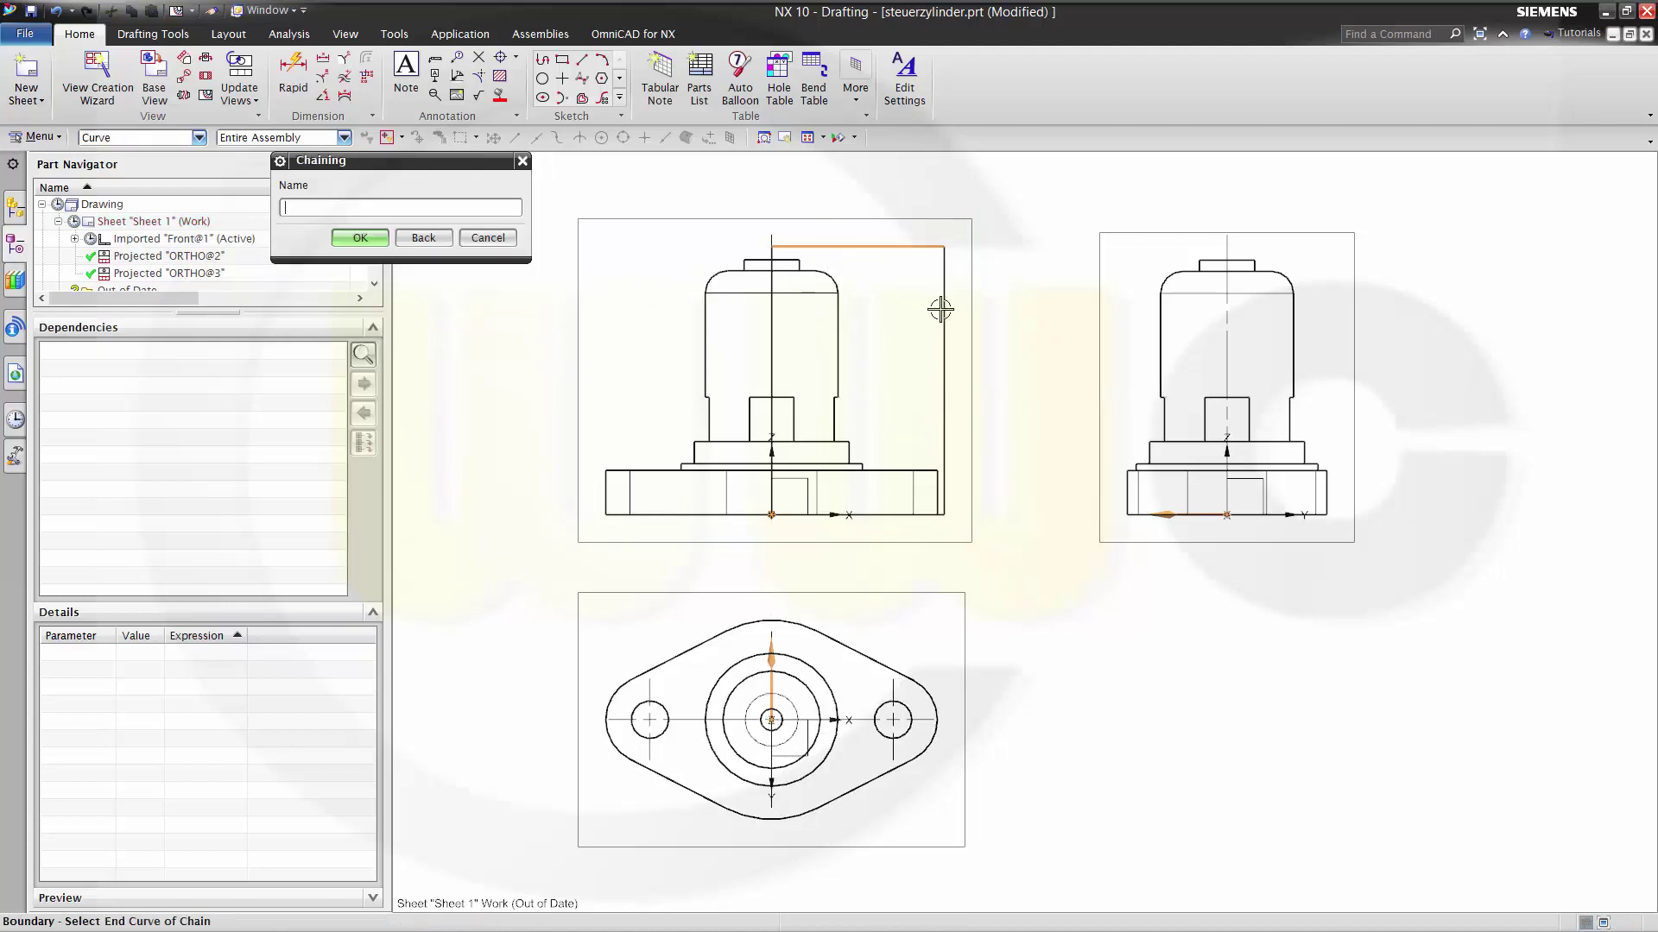
left_click(942, 309)
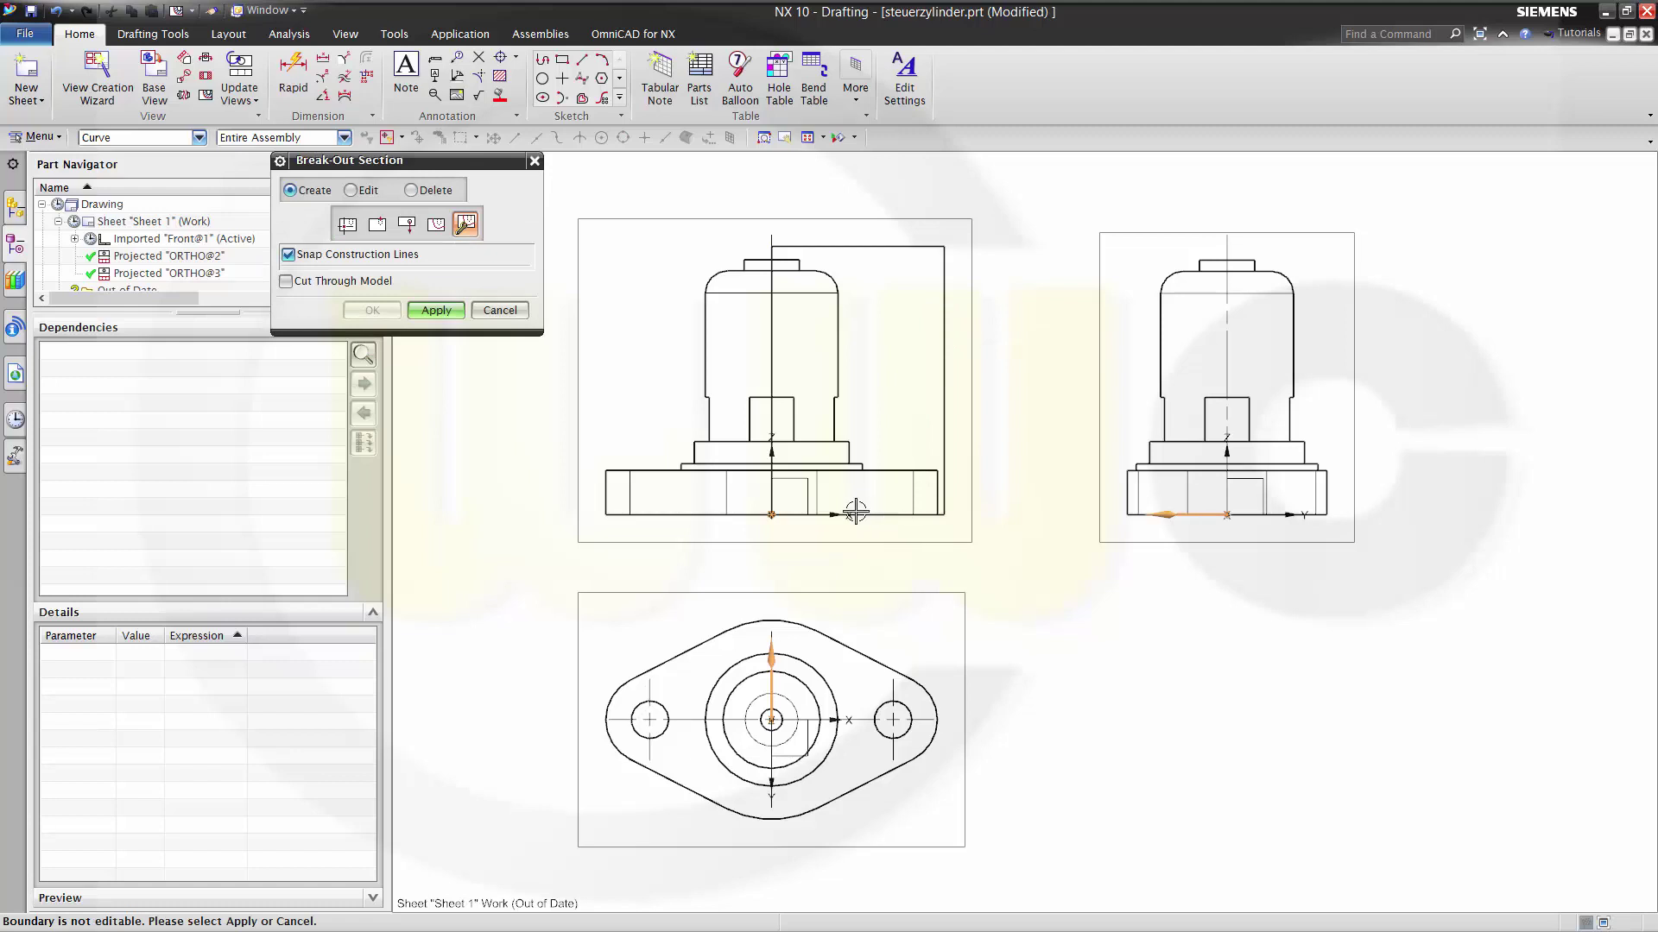
left_click(437, 310)
left_click(500, 387)
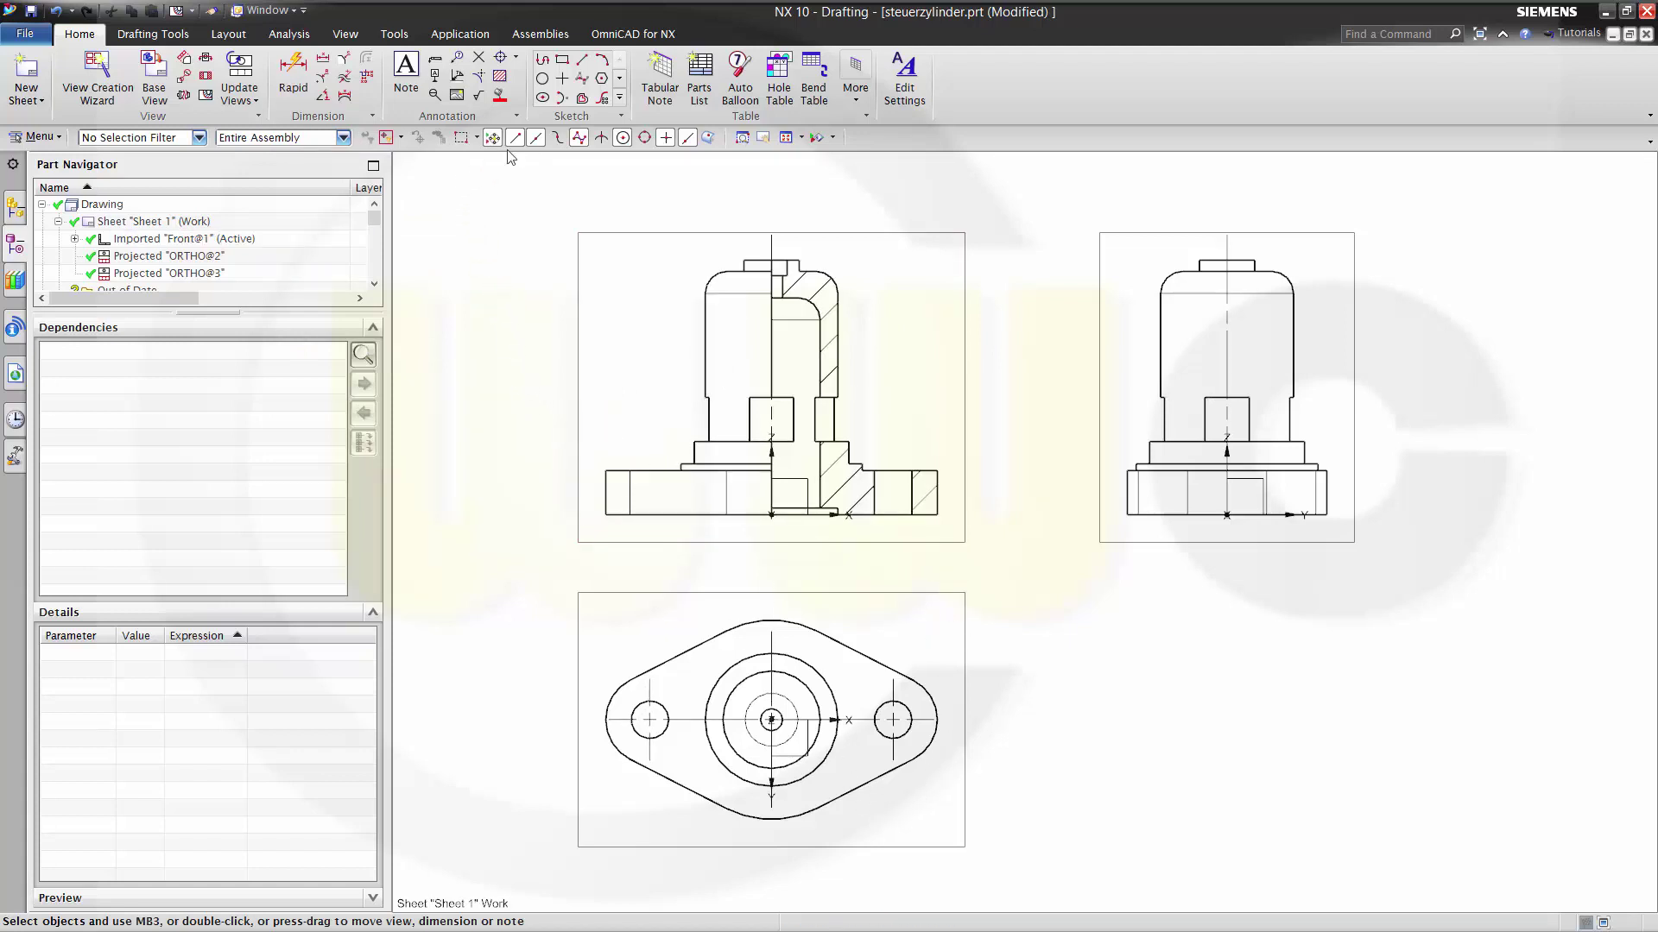
- Sketch a circle in the front view around the left end of the base flange
left_click(543, 80)
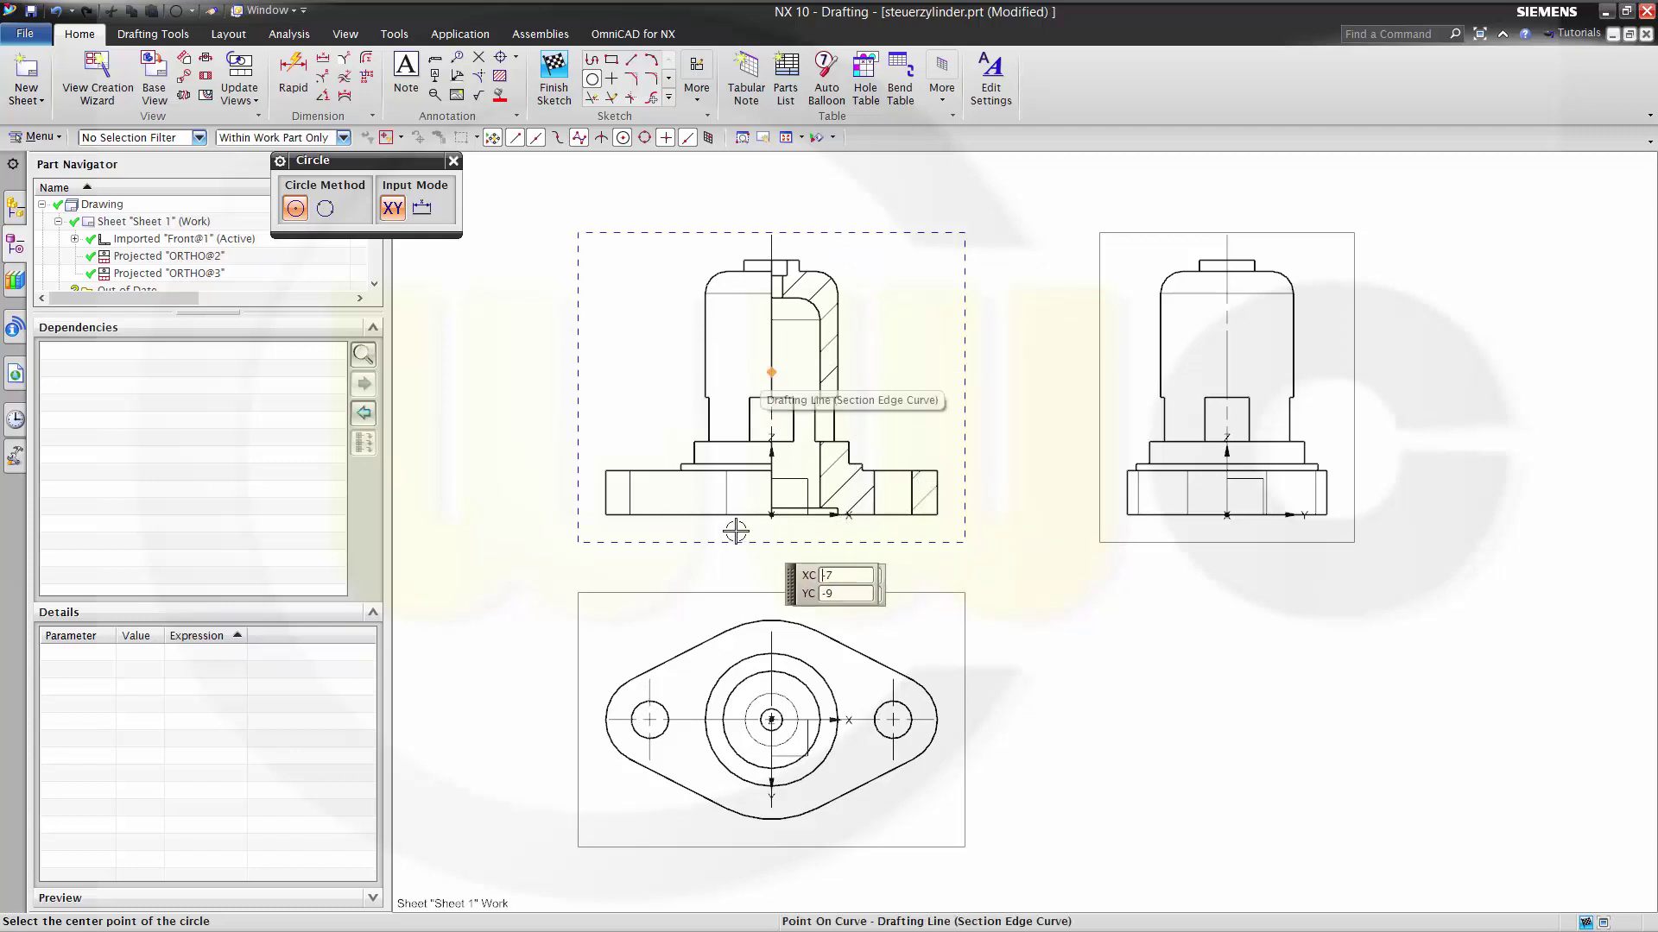
left_click(647, 493)
left_click(694, 503)
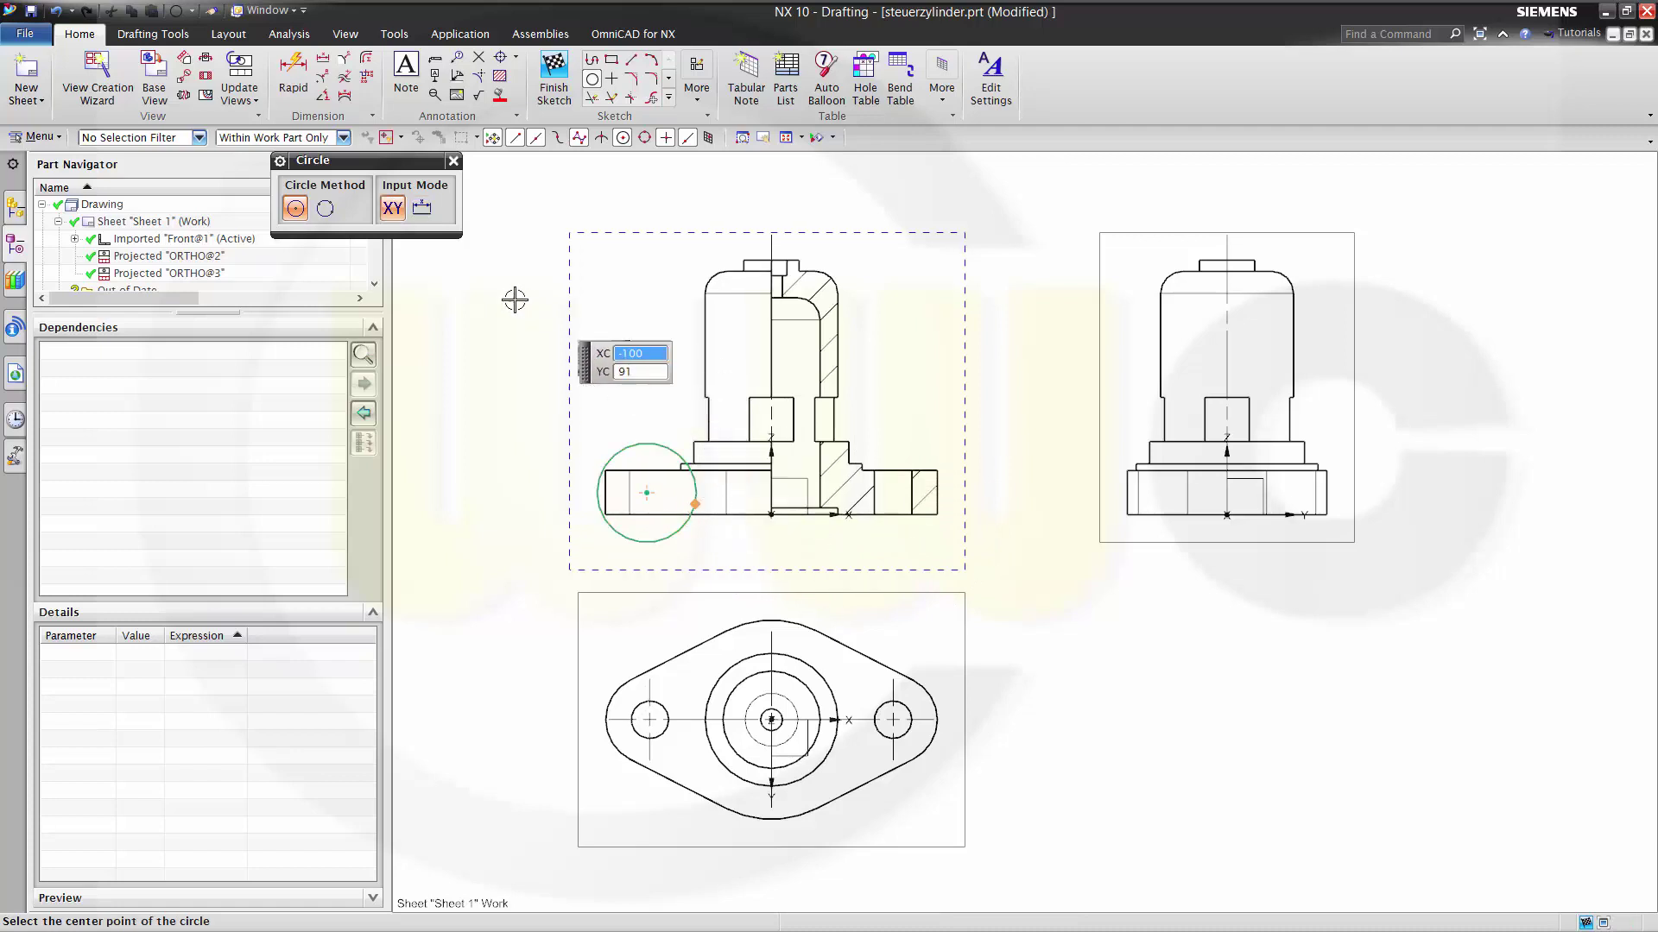
left_click(555, 78)
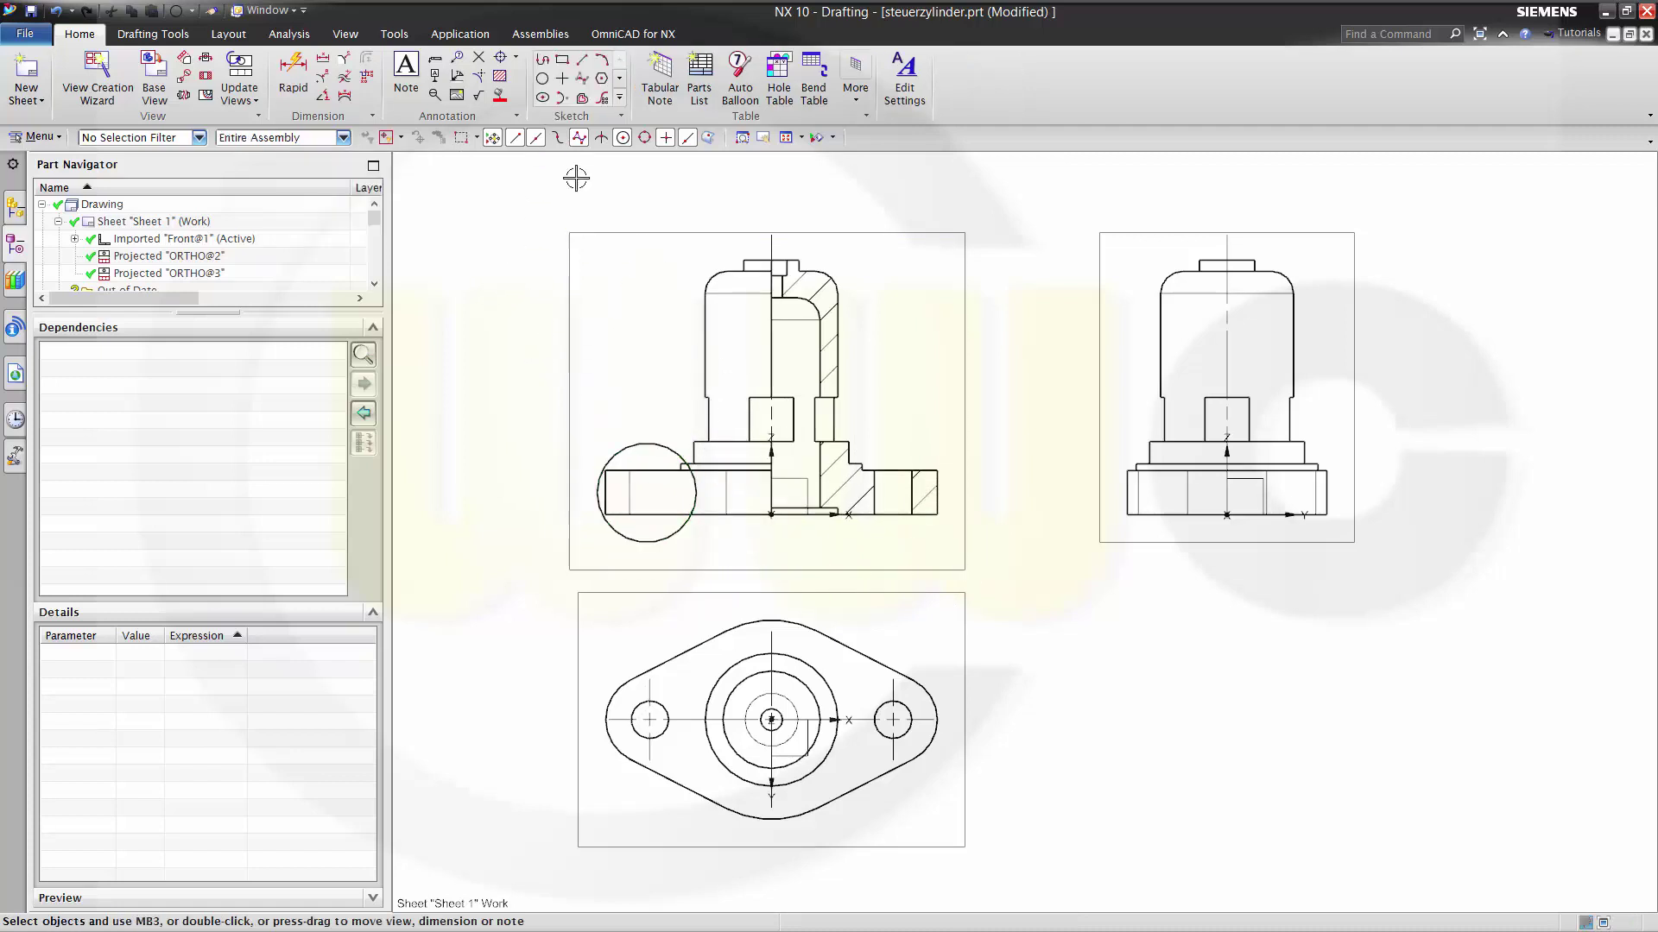
- Create a break-out section in the front view, based at the plan view's left hole centre and bounded by the circle
left_click(206, 95)
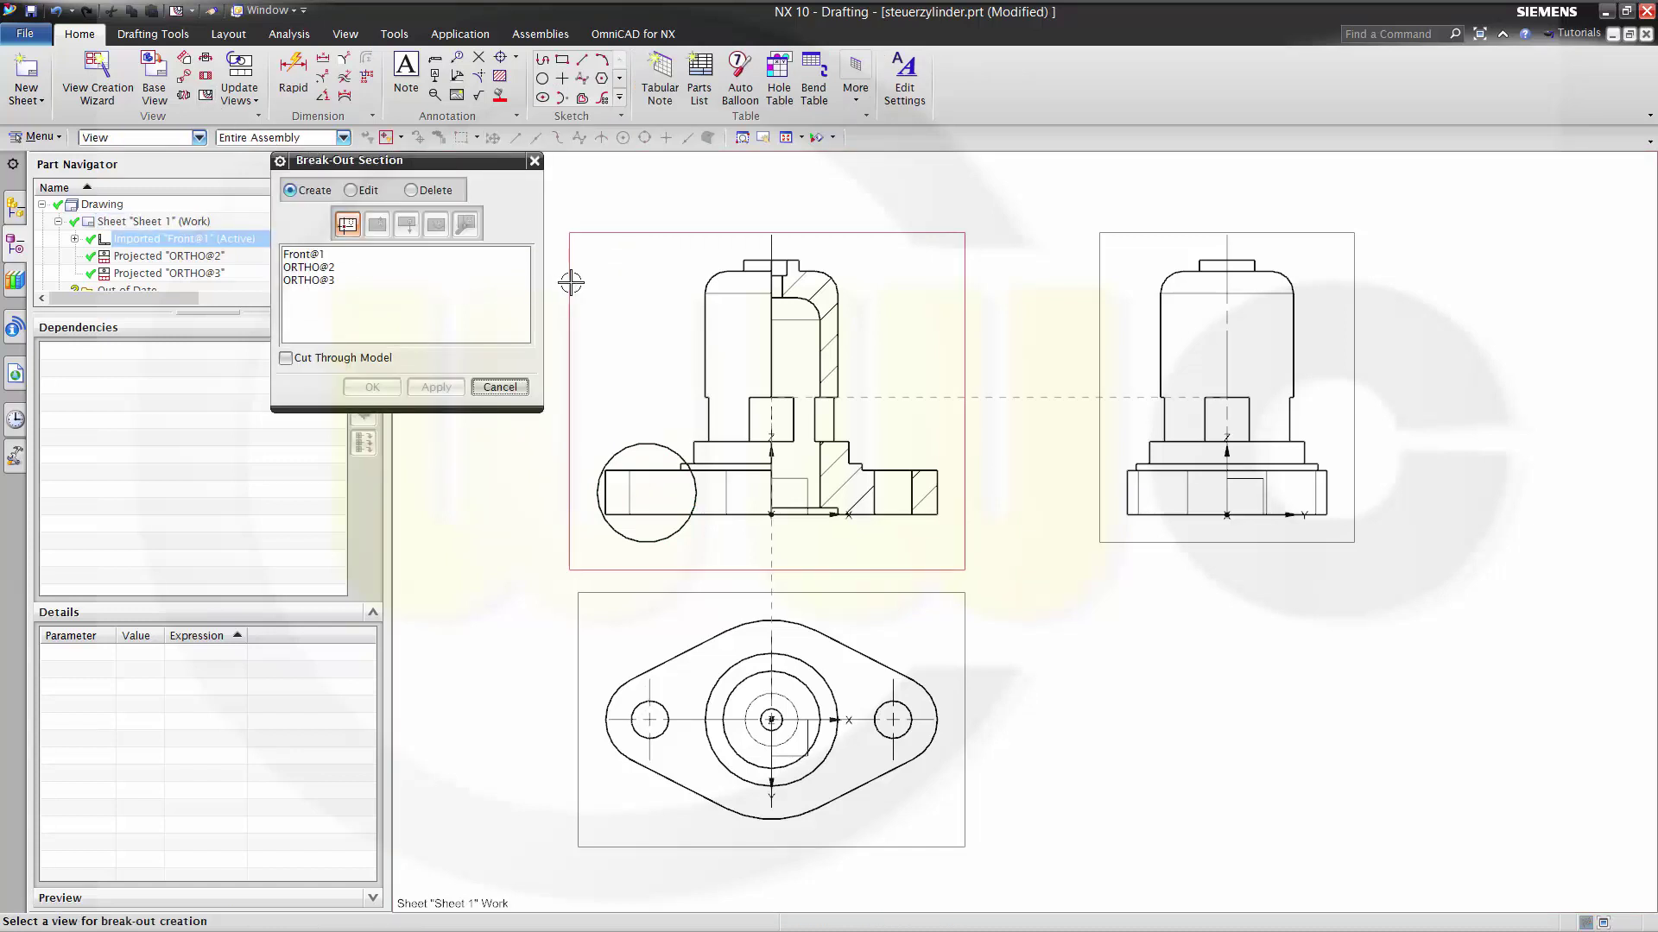
left_click(569, 285)
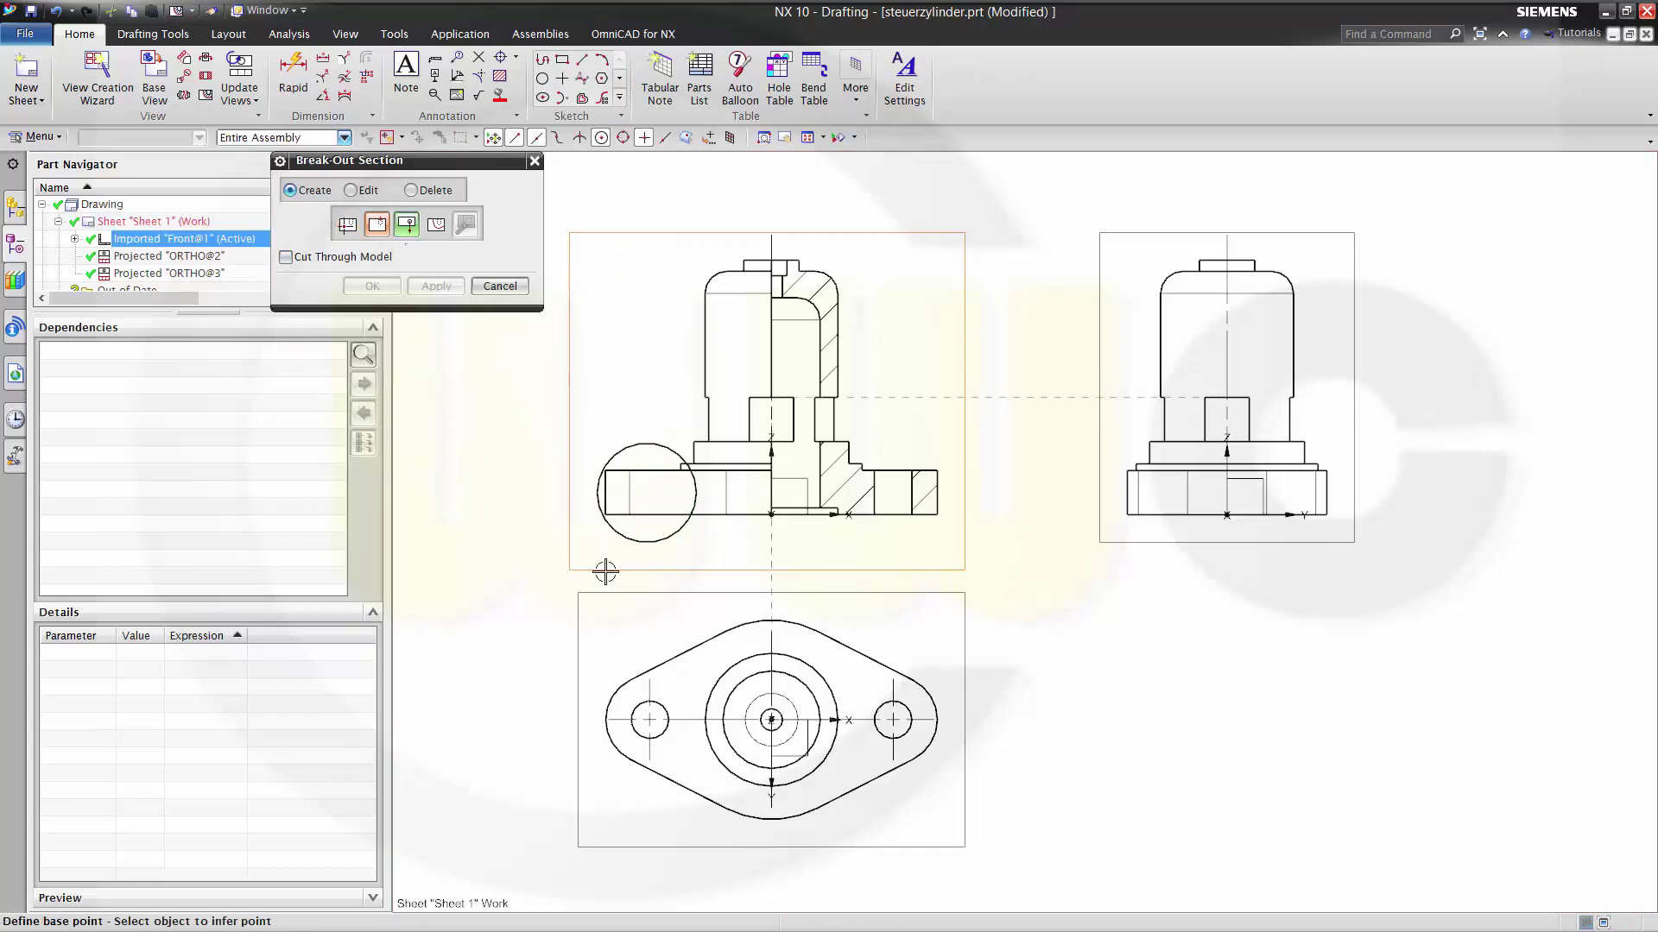
left_click(658, 730)
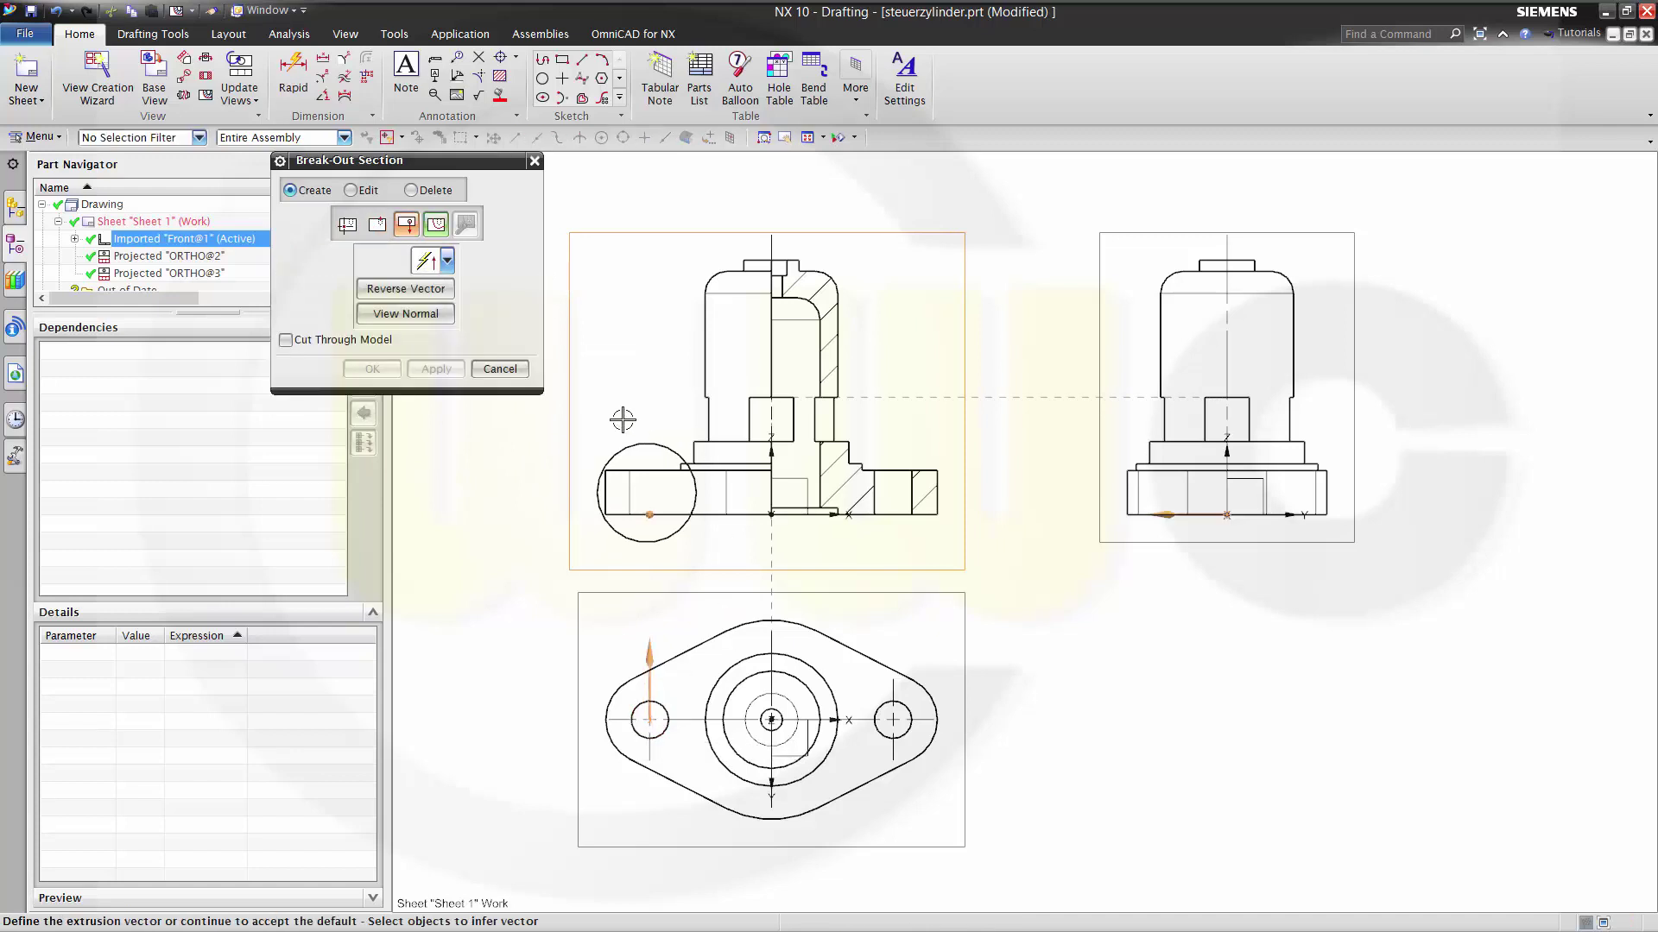
left_click(436, 226)
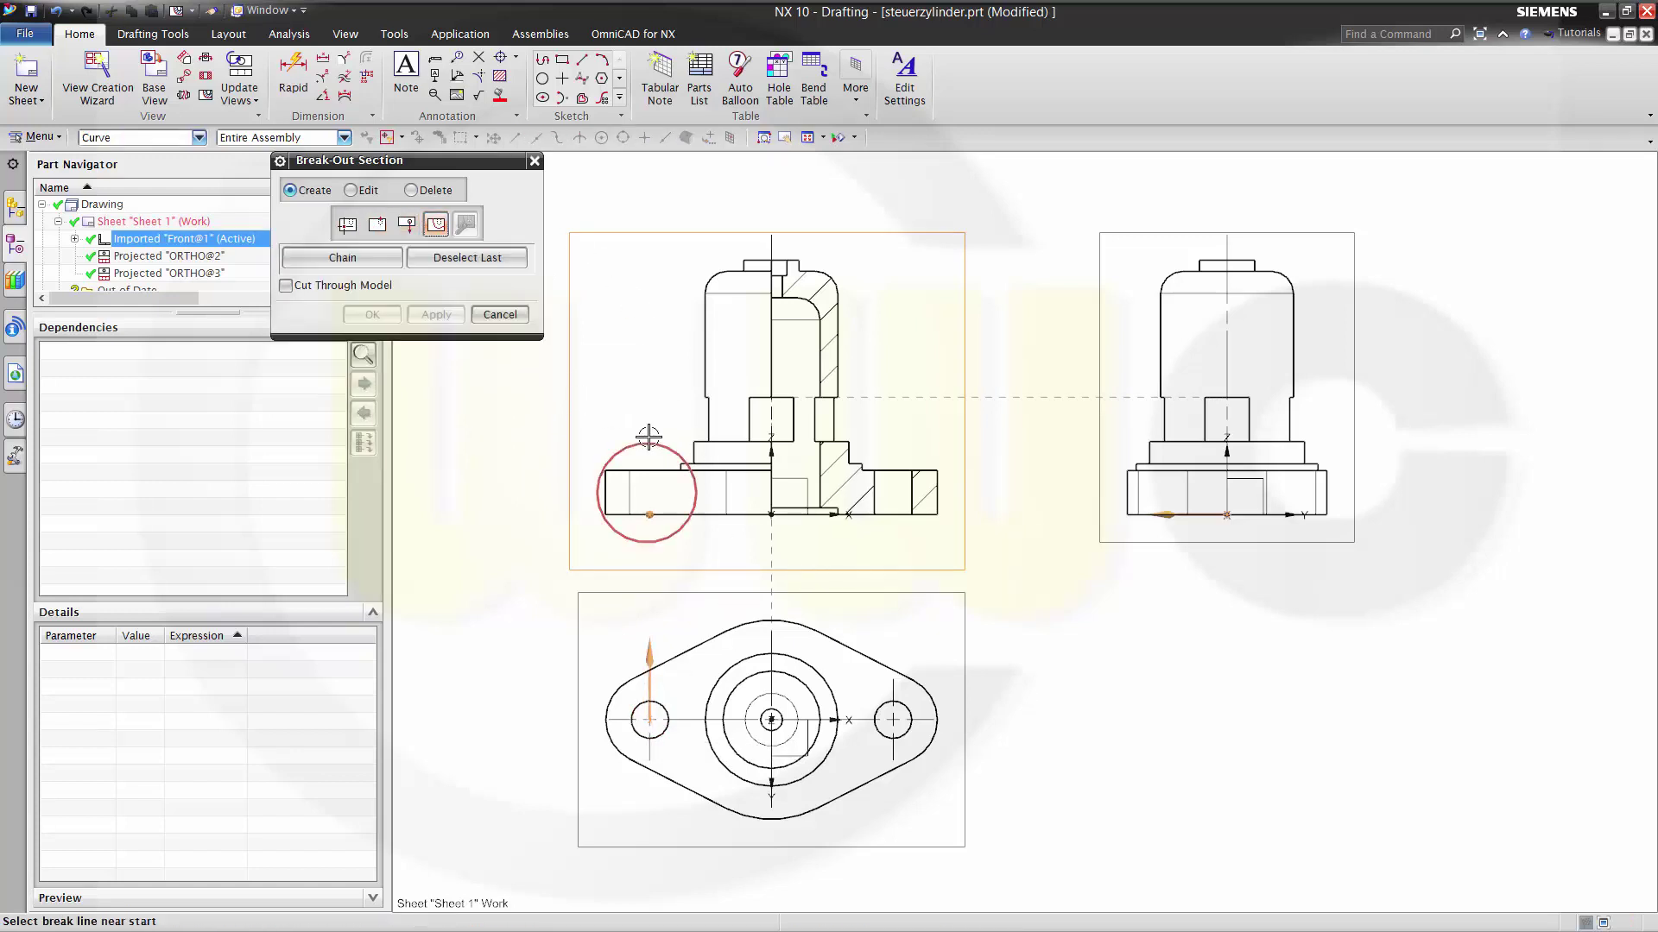
left_click(695, 496)
left_click(437, 311)
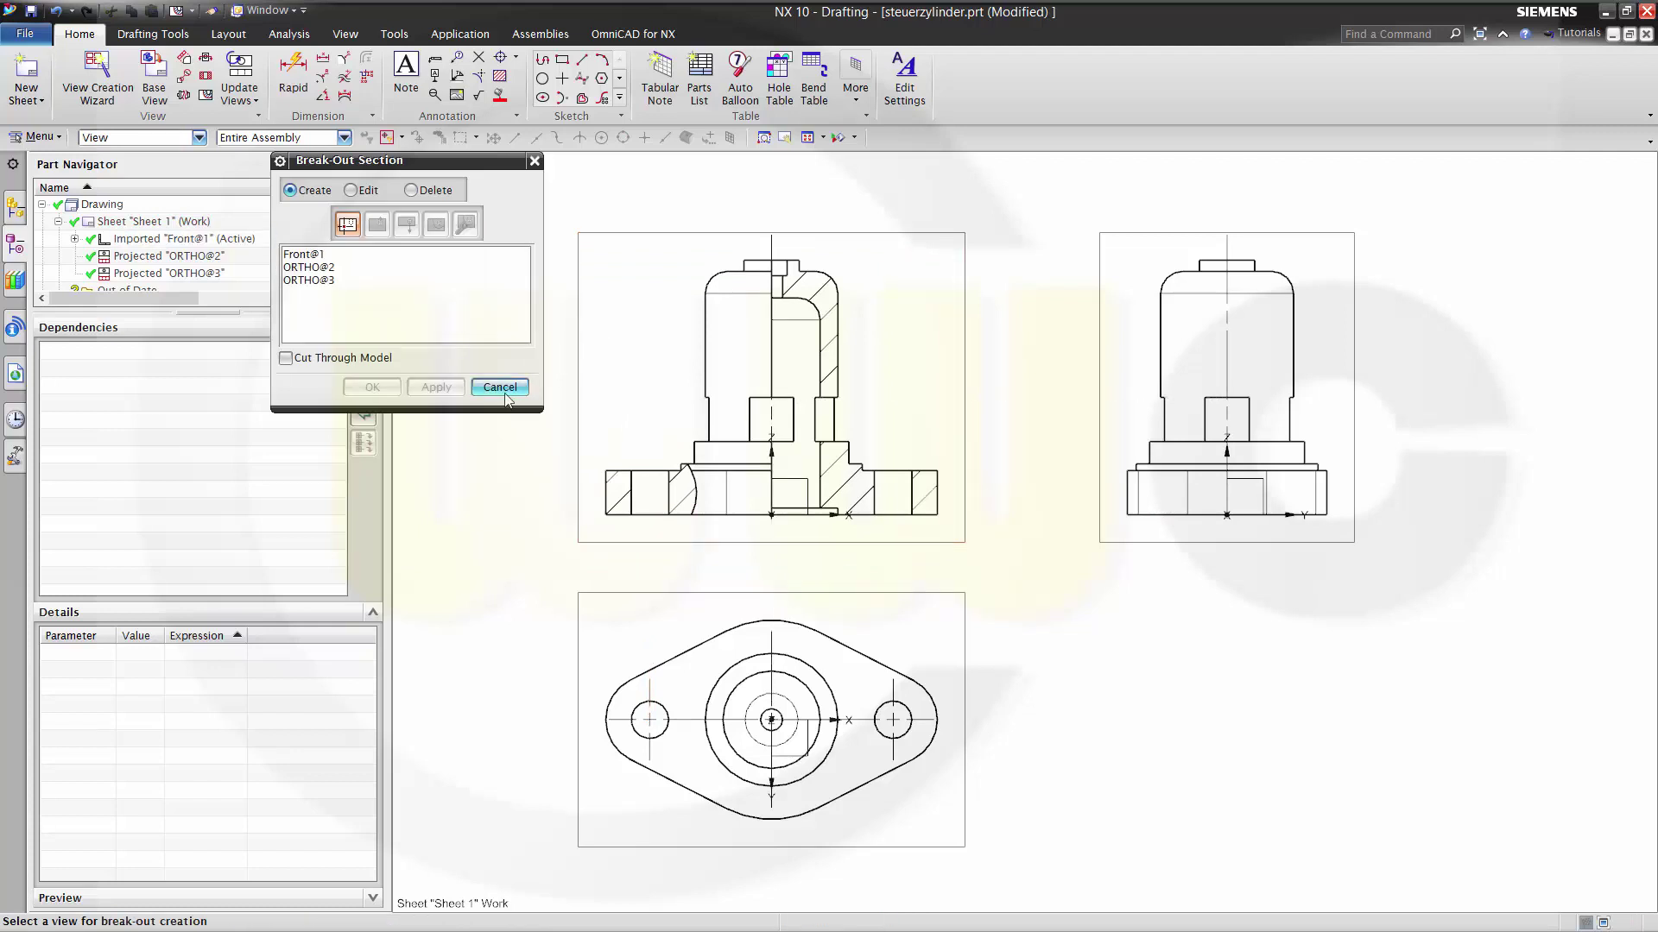
left_click(528, 388)
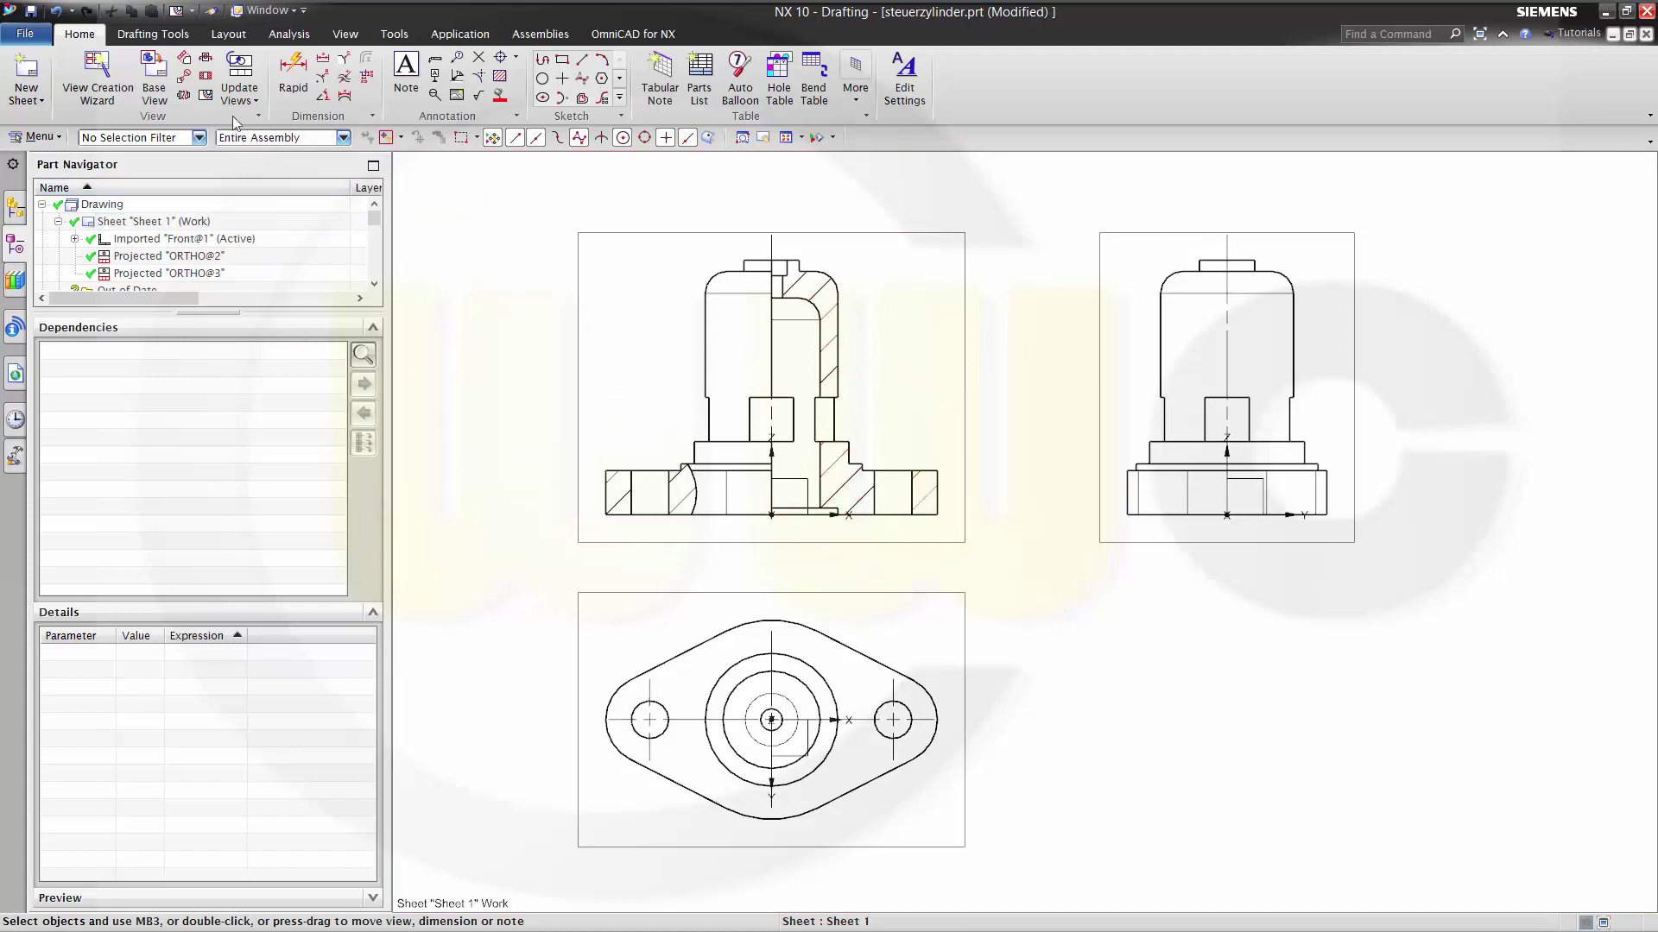
- Delete the circular break-out section at the left end of the flange in the front view
left_click(205, 98)
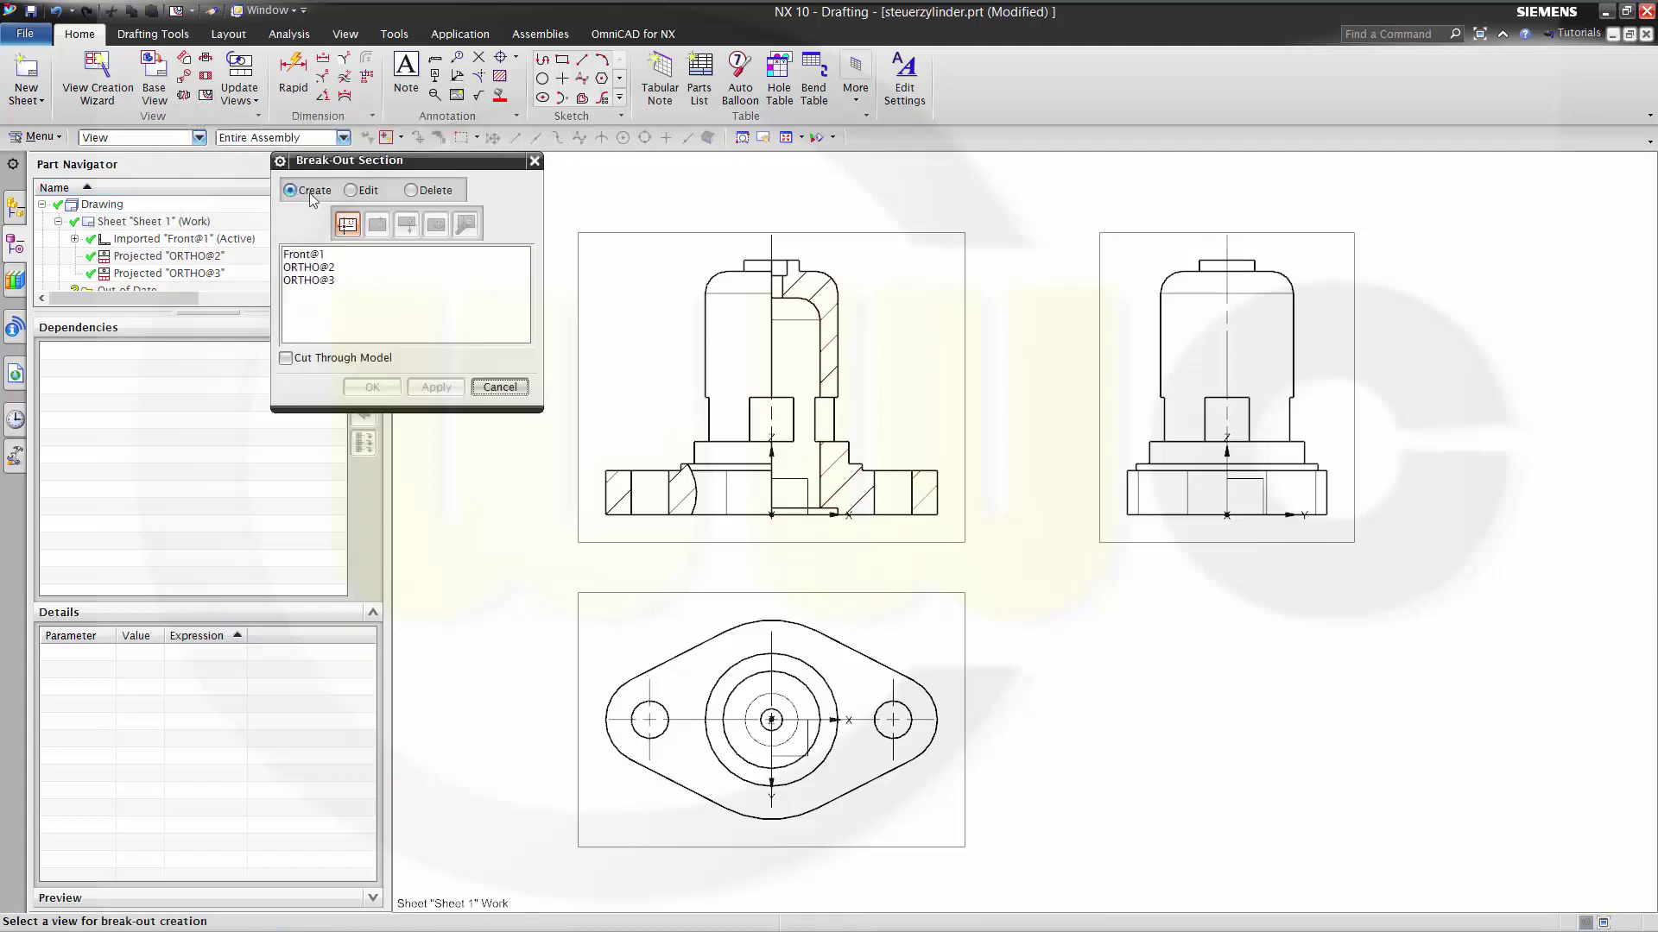
left_click(410, 191)
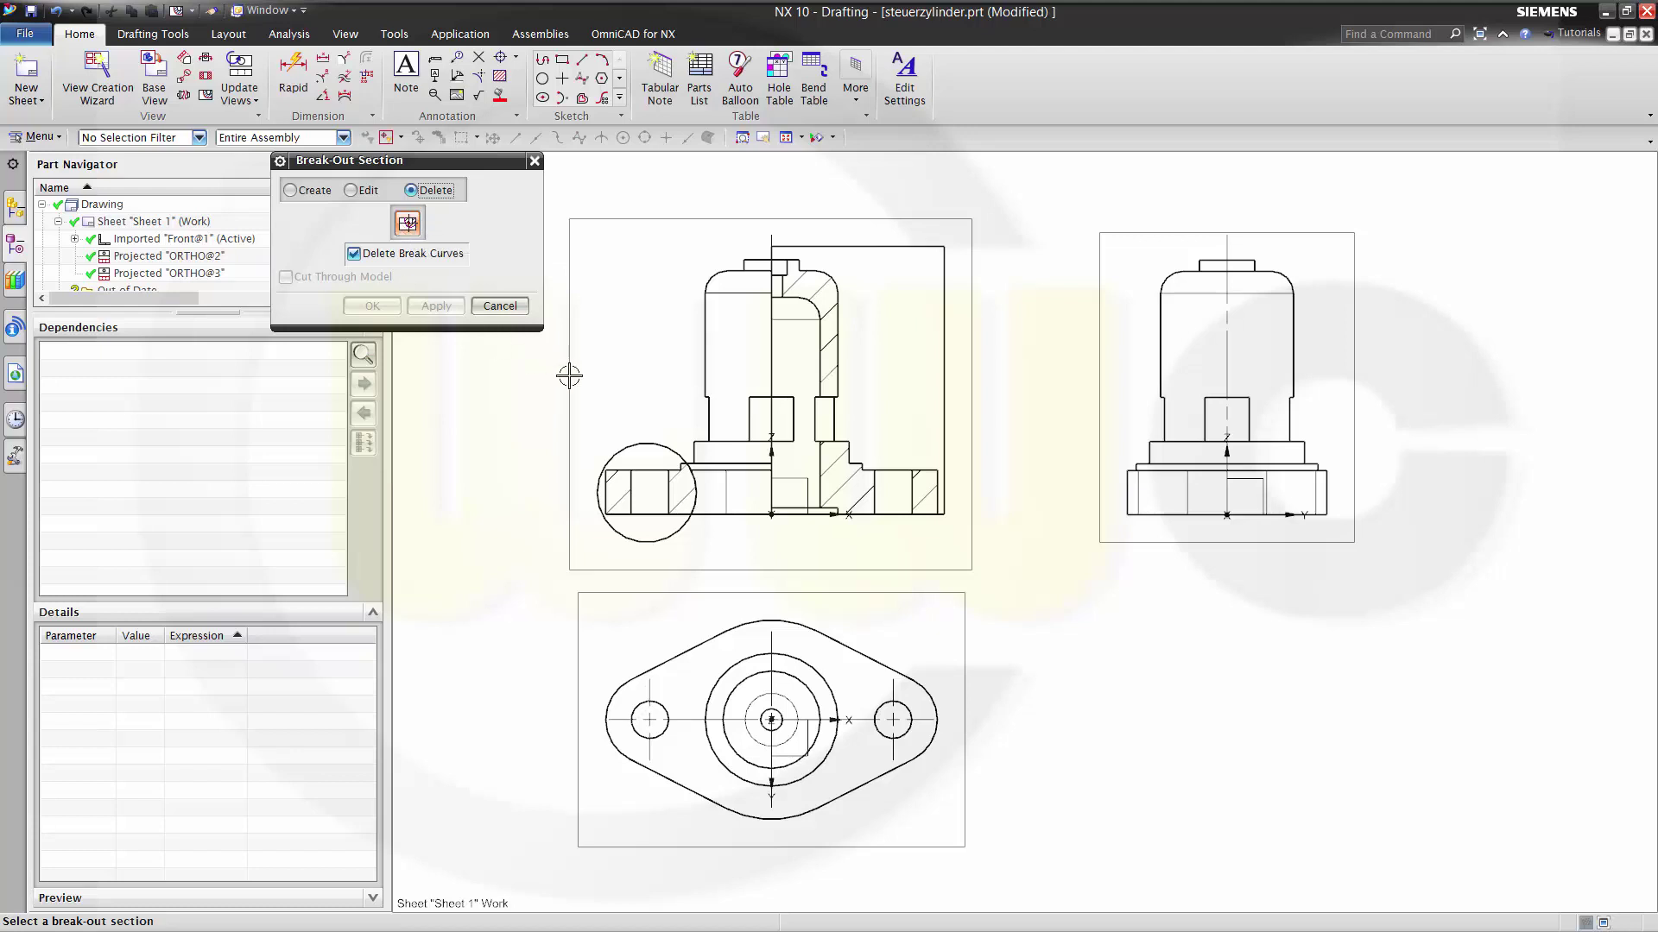
left_click(627, 442)
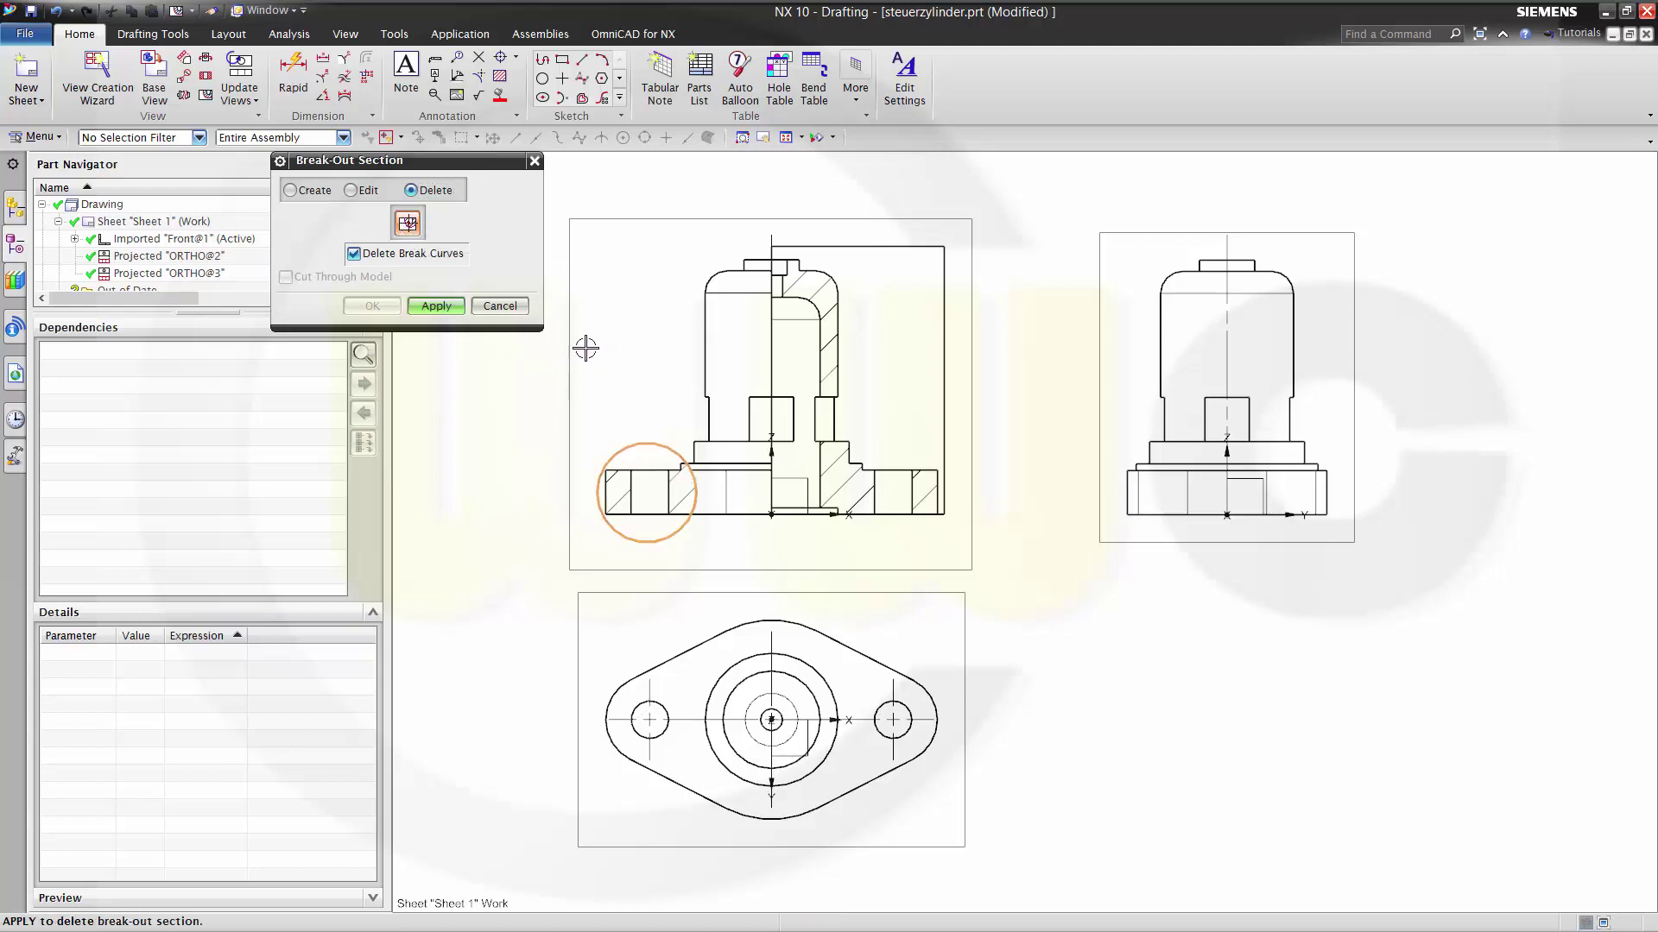
left_click(431, 305)
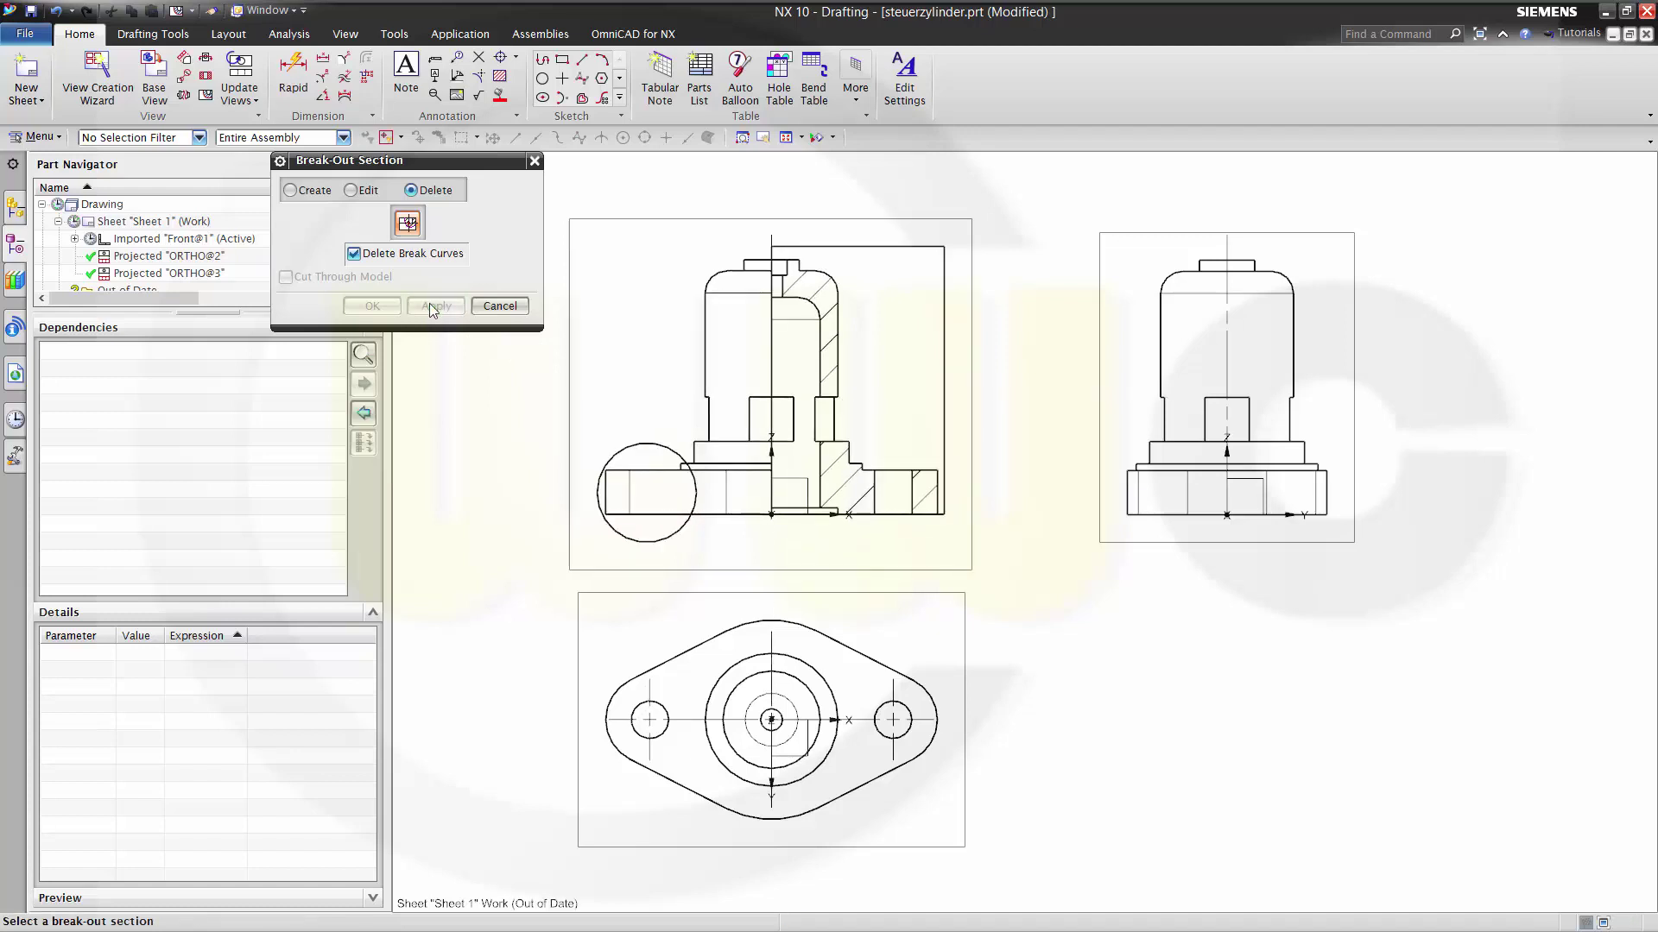
left_click(497, 306)
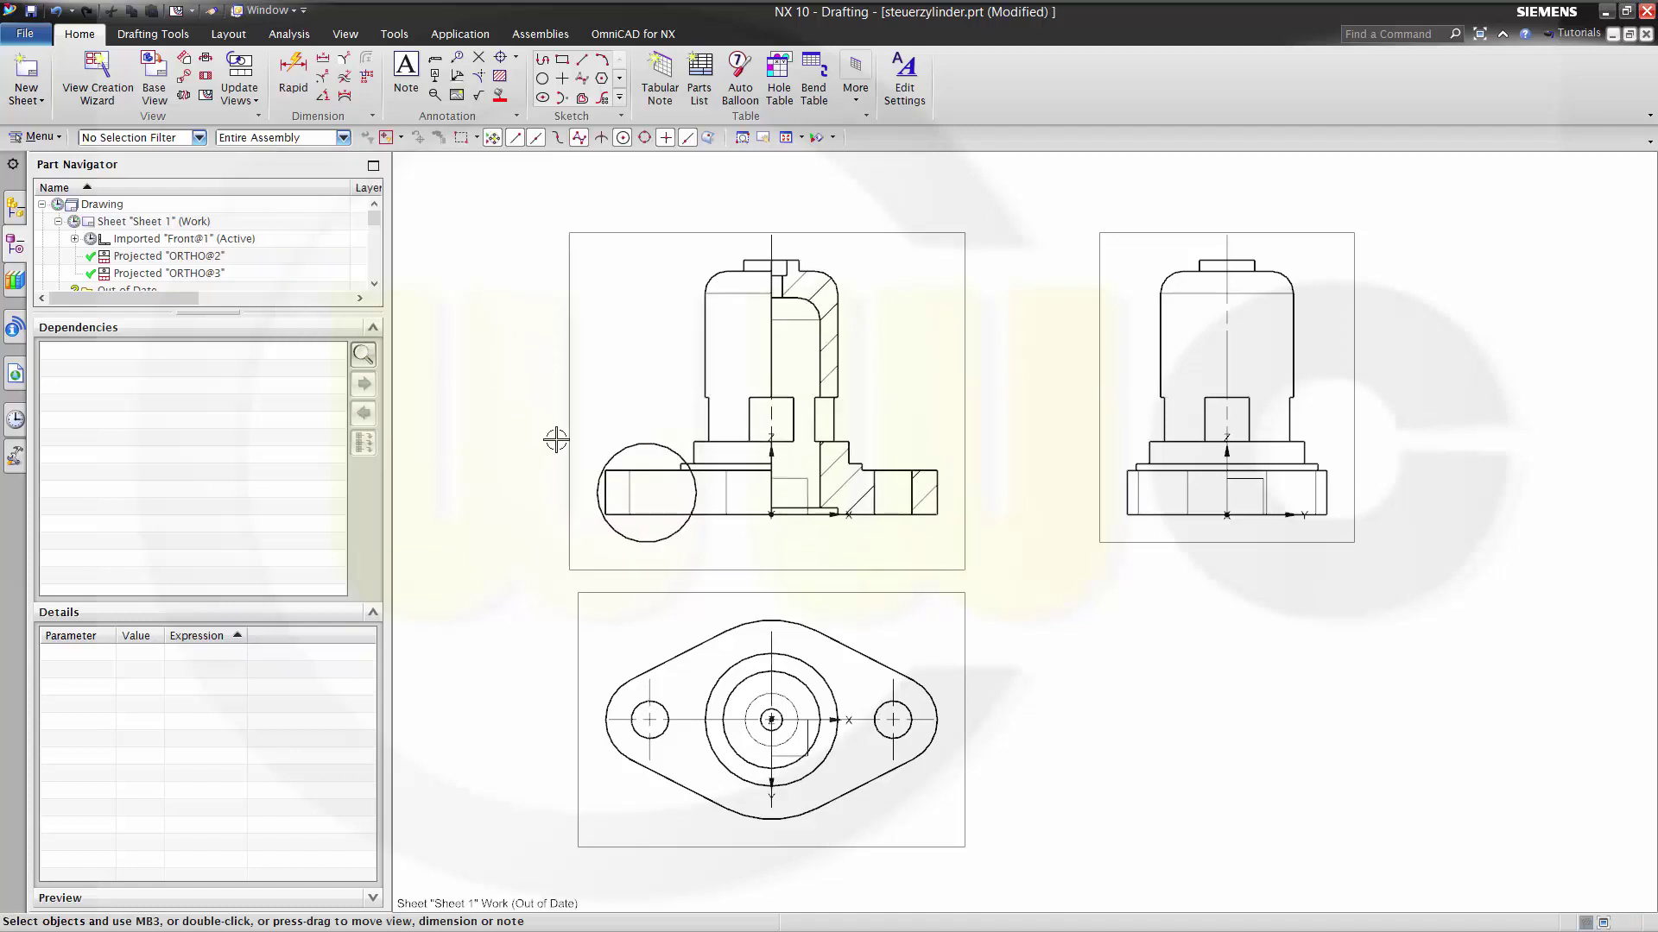
- Reactivate the front view's sketch, delete the remaining circle around the left flange end, and finish the sketch
right_click(574, 378)
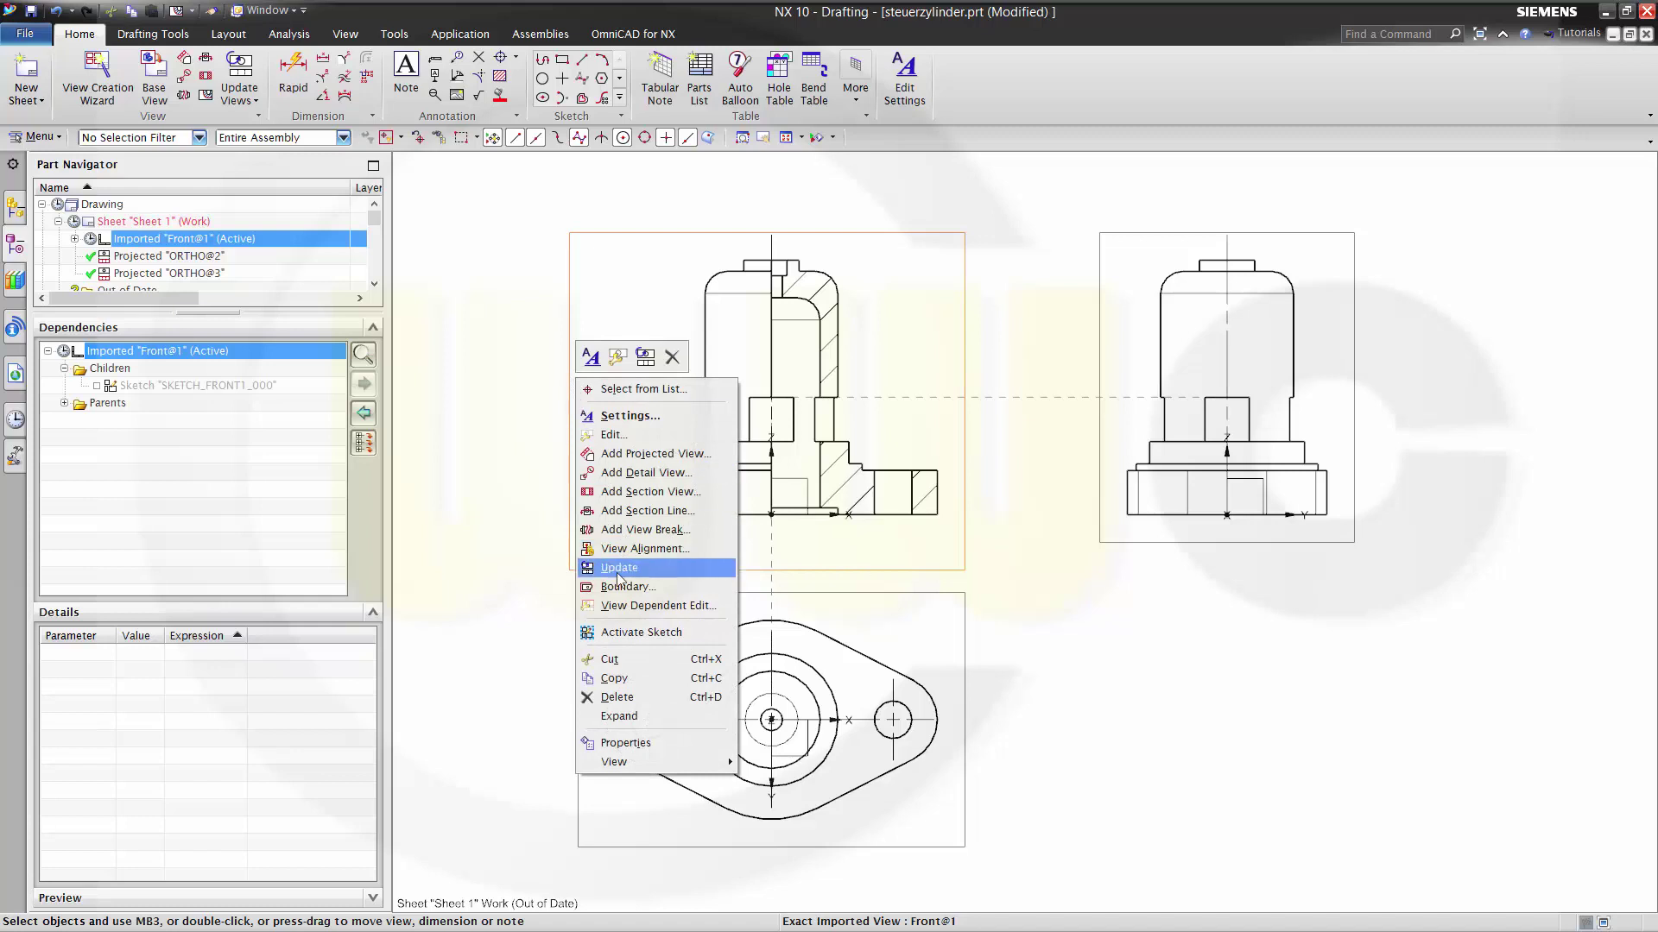
left_click(642, 632)
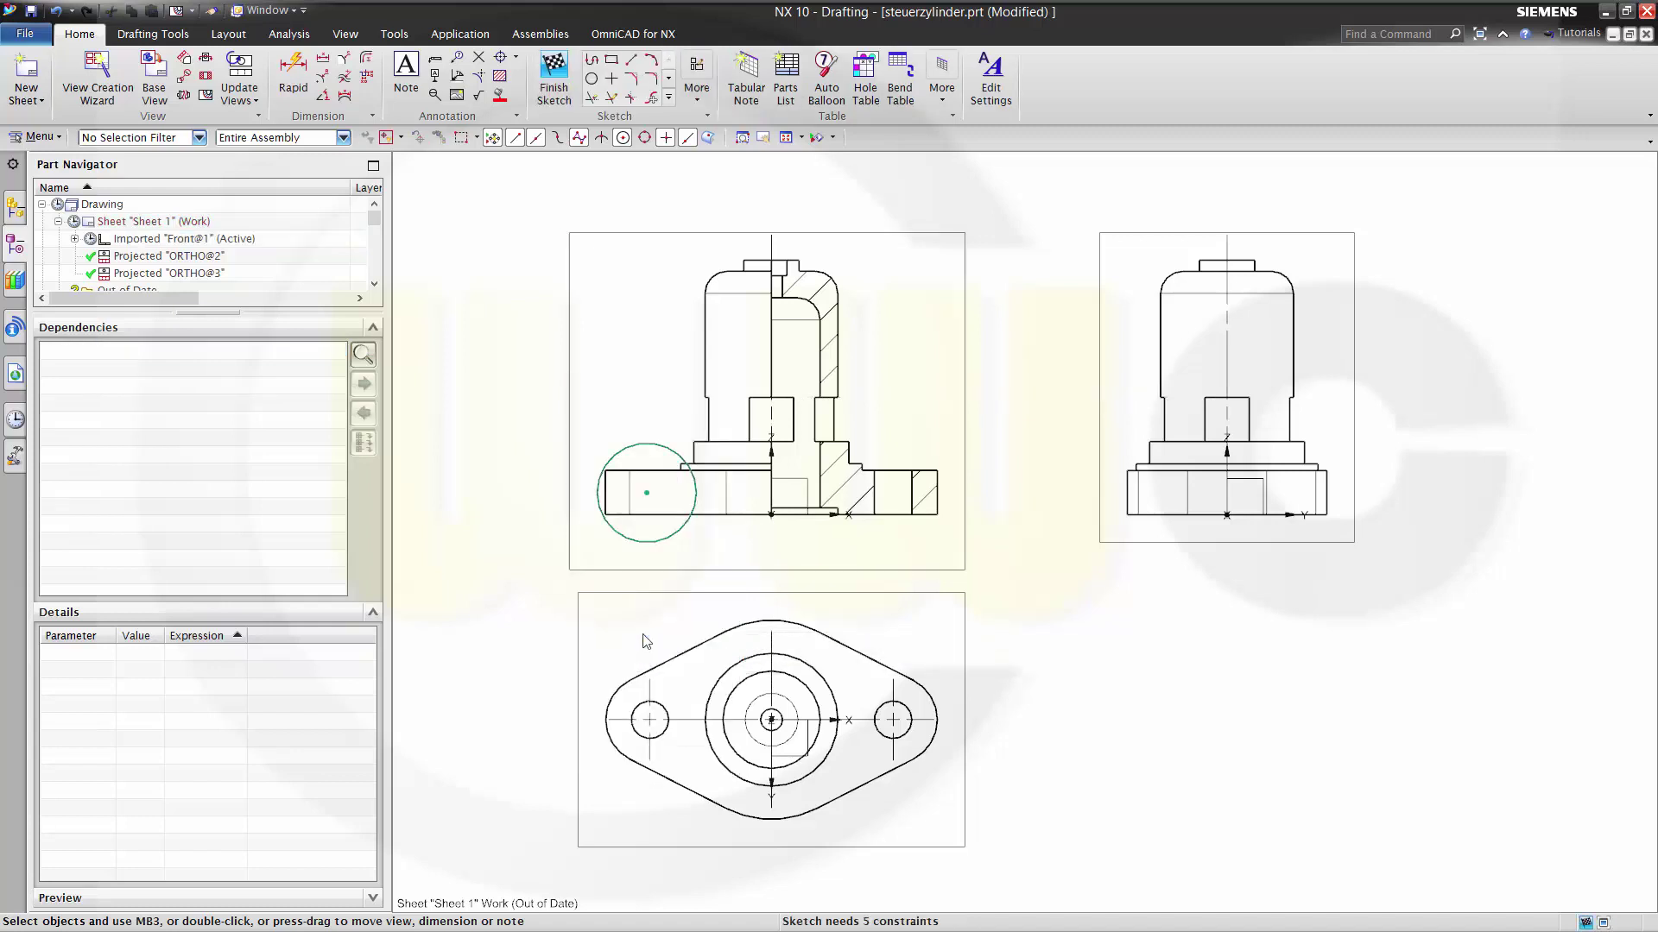
left_click(661, 549)
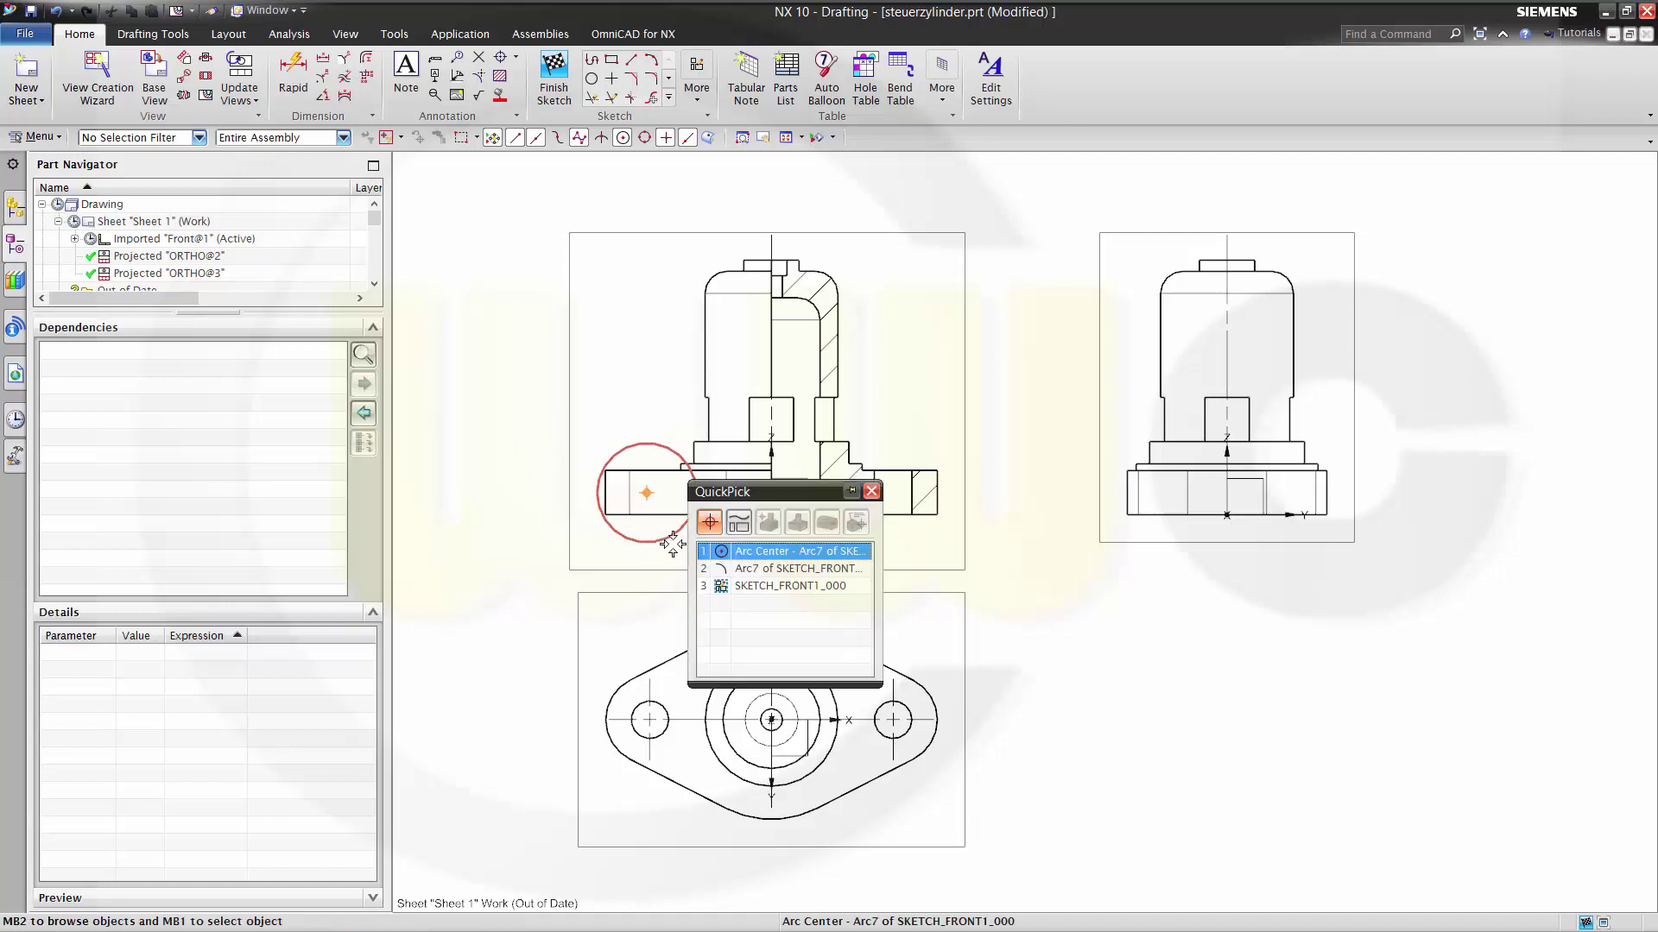
left_click(831, 568)
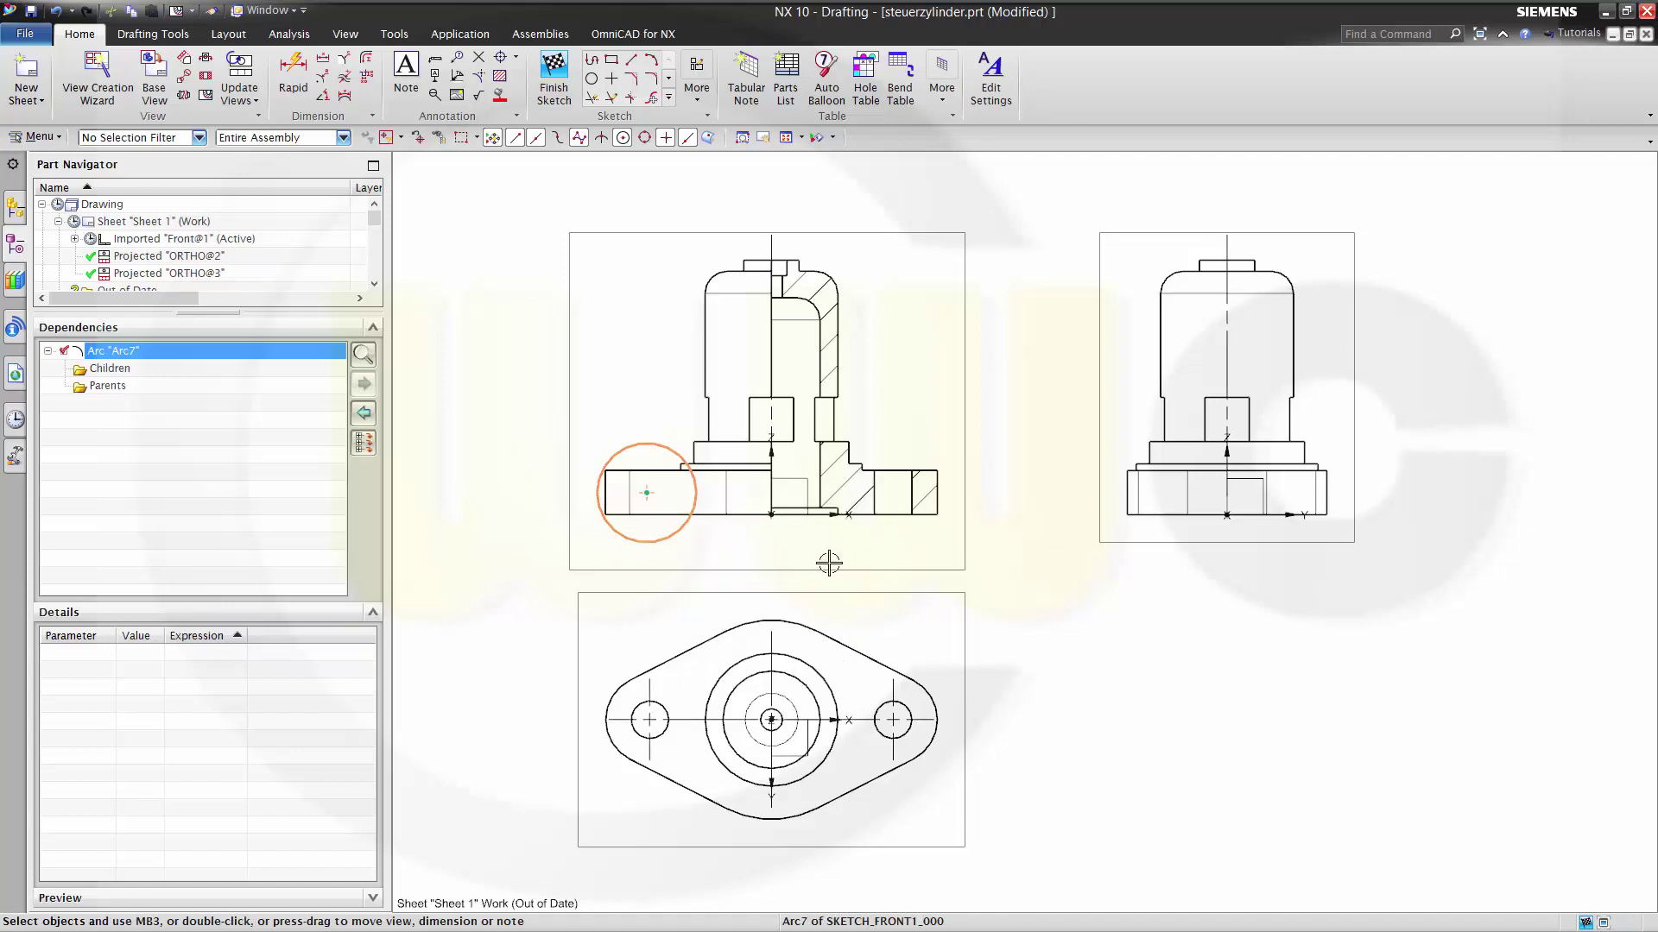
key("Delete")
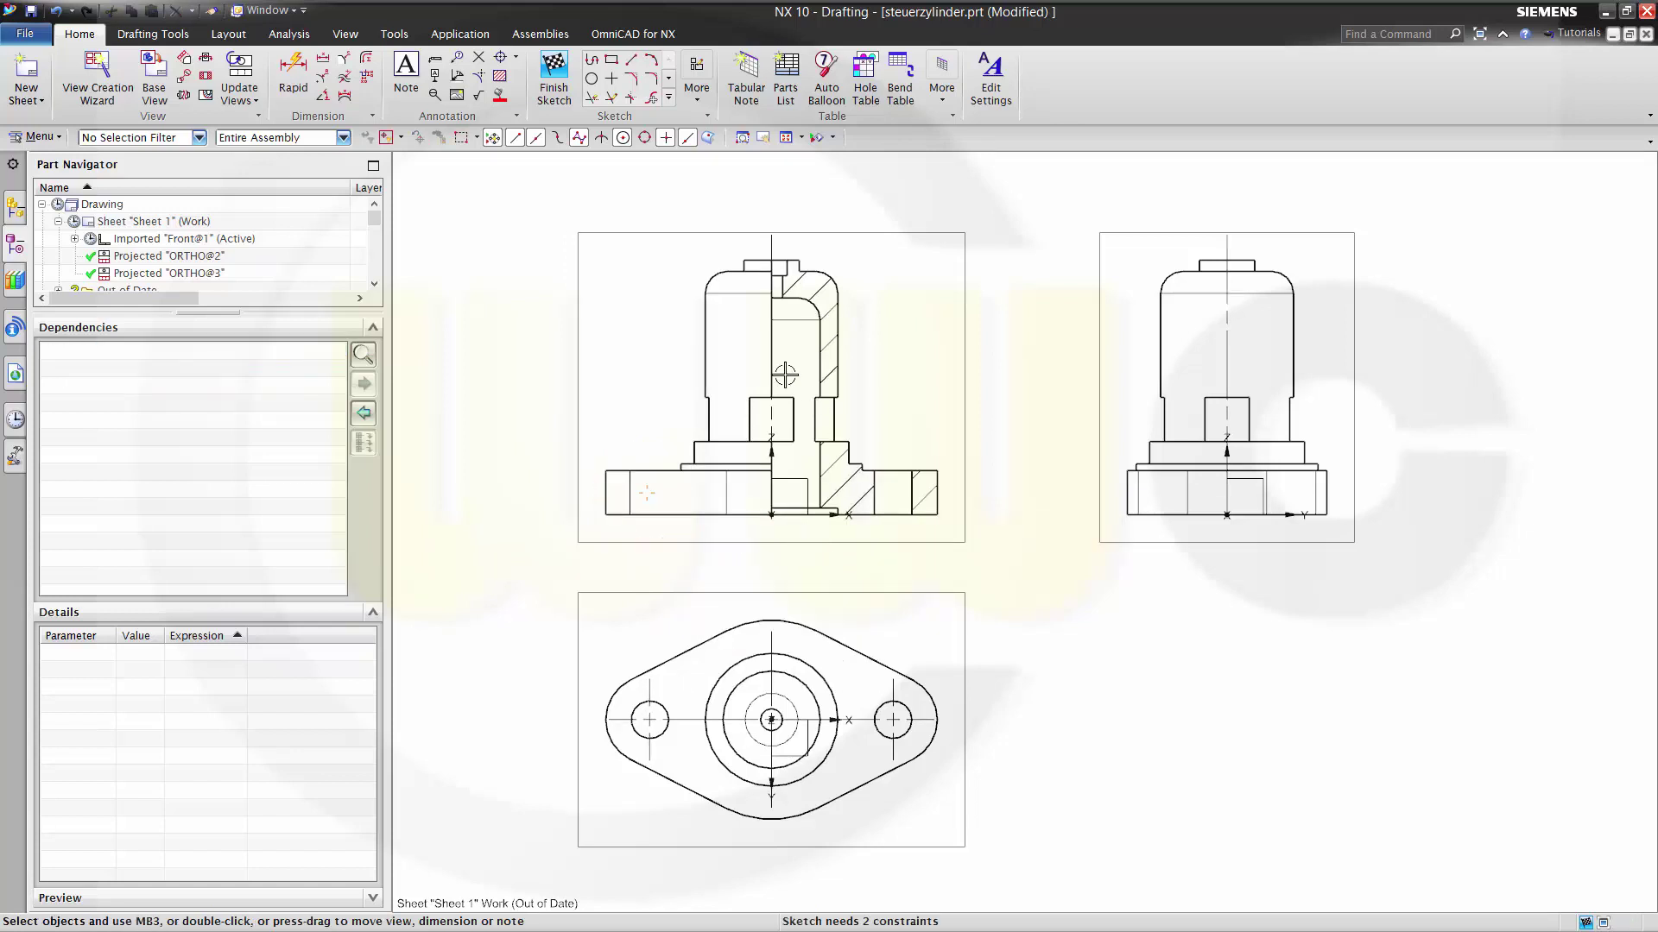
left_click(549, 76)
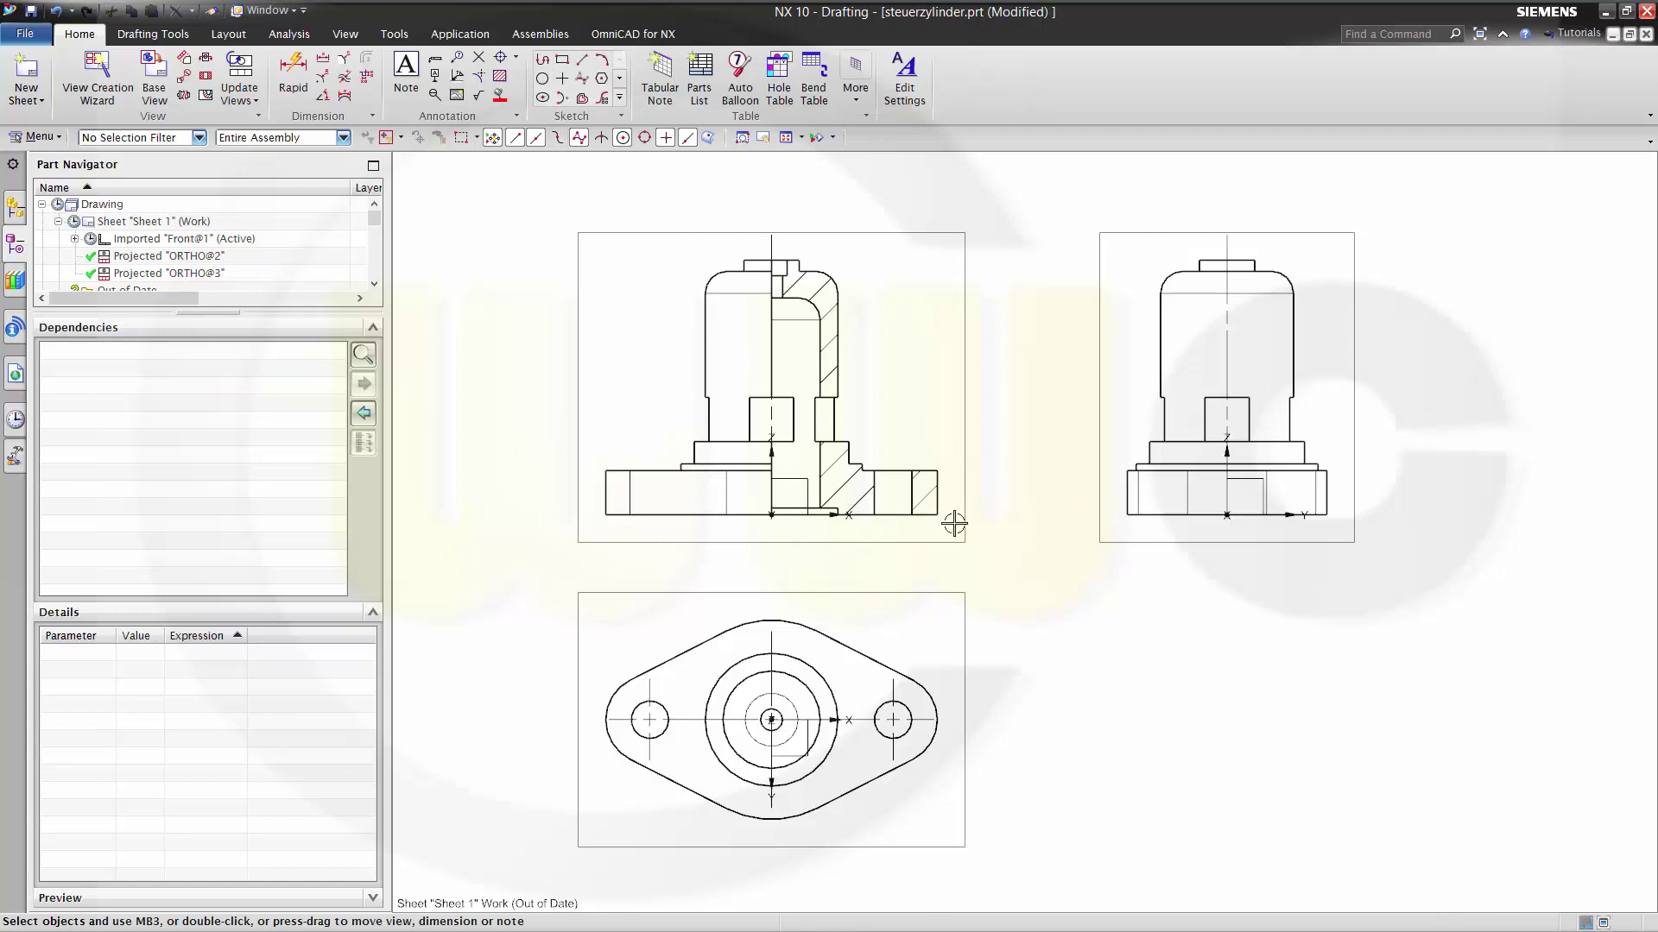